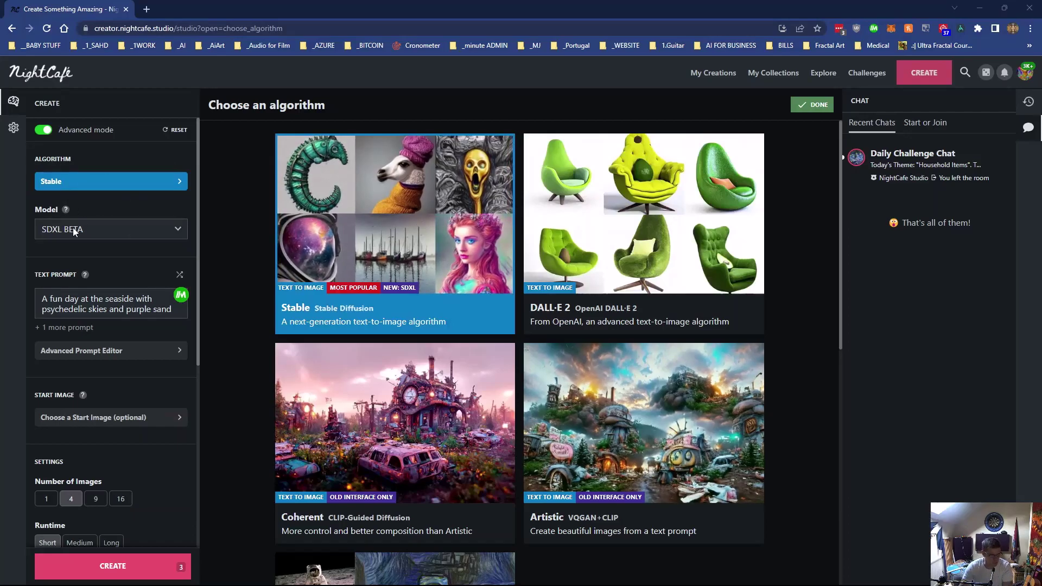
- Pick the Style Transfer card instead of Stable in the Choose an algorithm grid
scroll(423, 321, "down", 5)
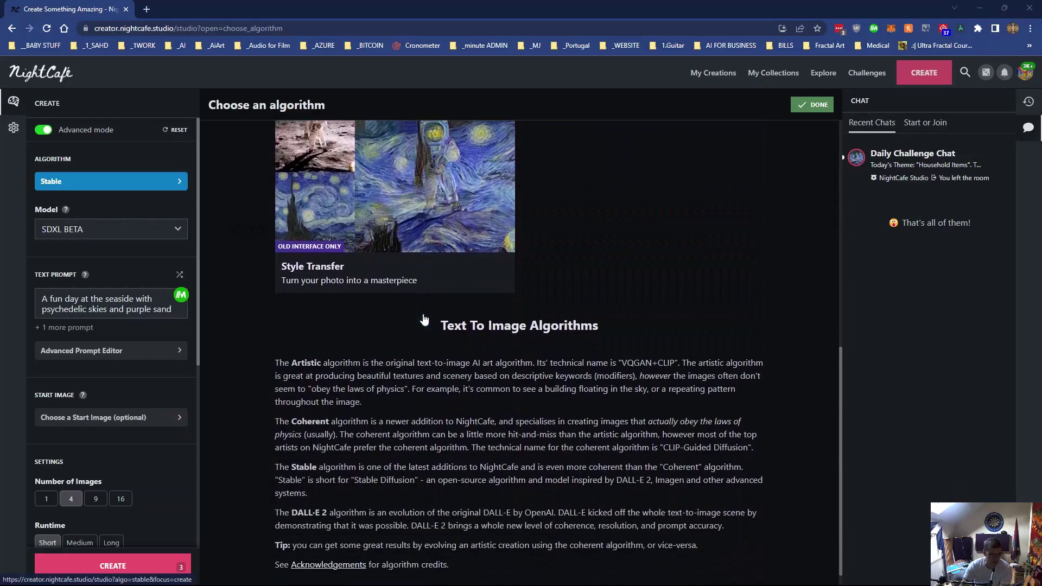
scroll(423, 317, "up", 5)
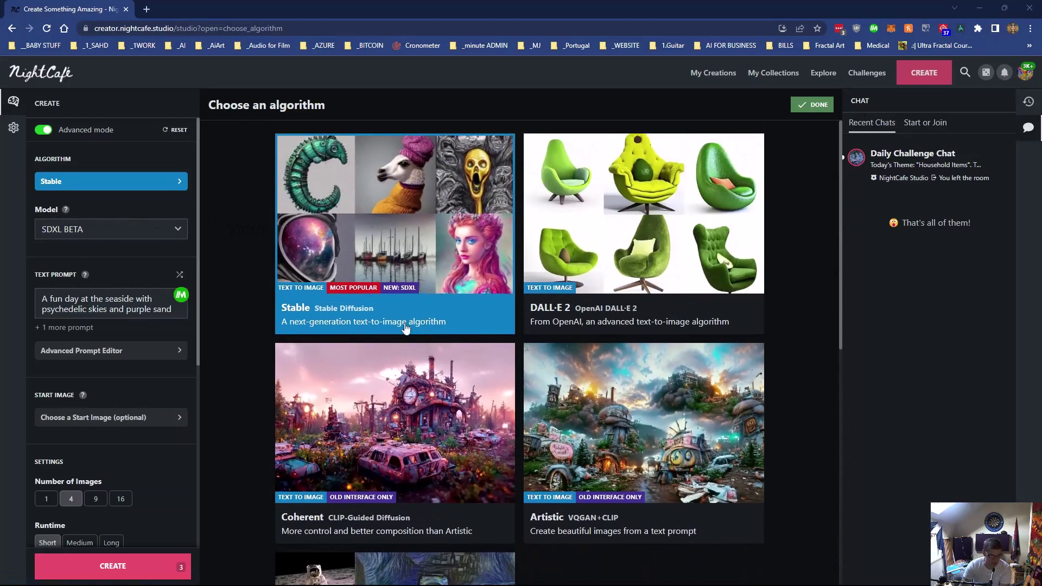
scroll(412, 415, "down", 5)
scroll(474, 376, "up", 3)
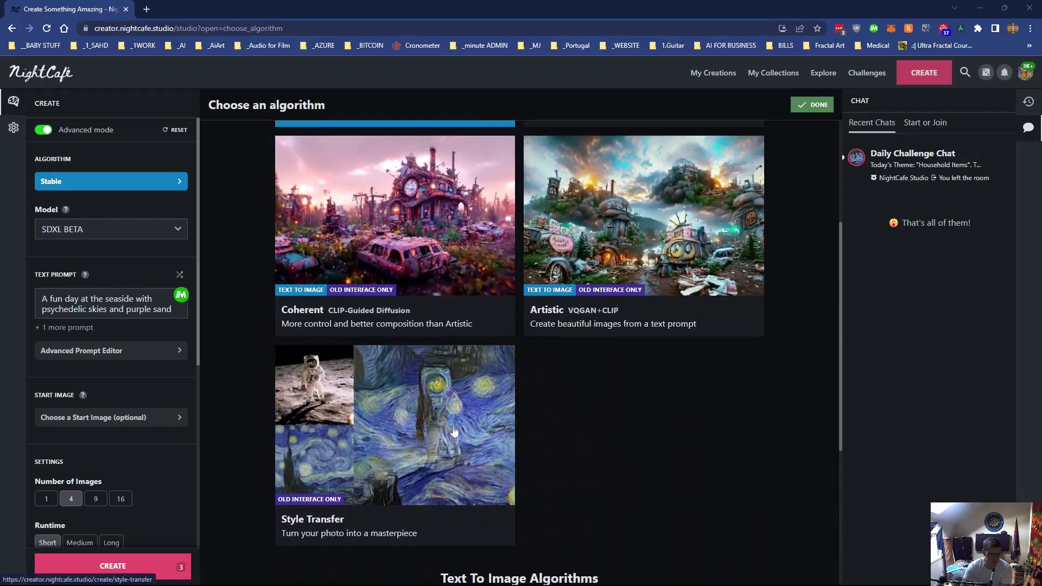
left_click(396, 407)
- Confirm the move to Style Transfer and choose an input photo from the image library
left_click(570, 99)
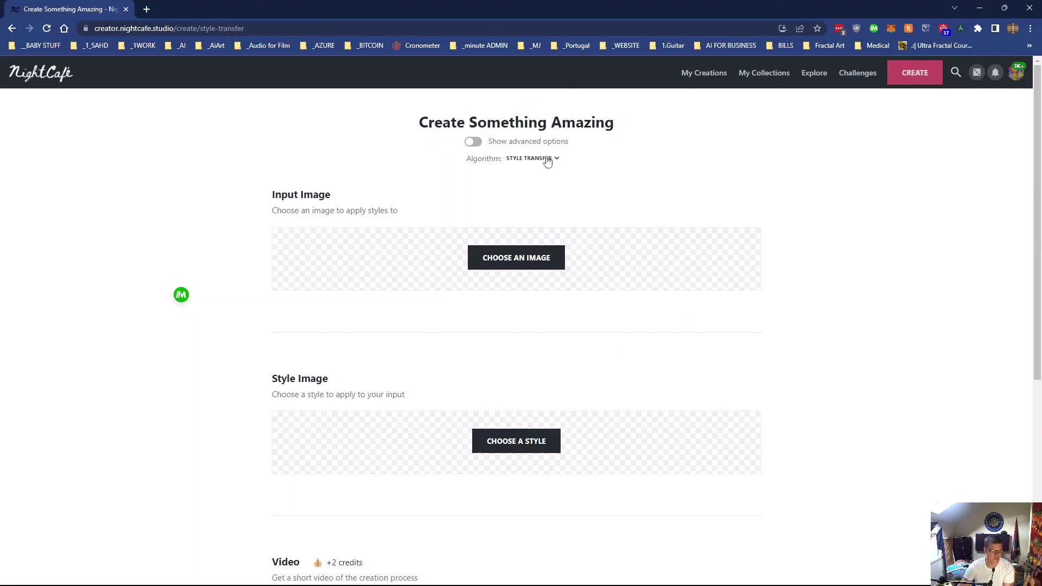
left_click(483, 265)
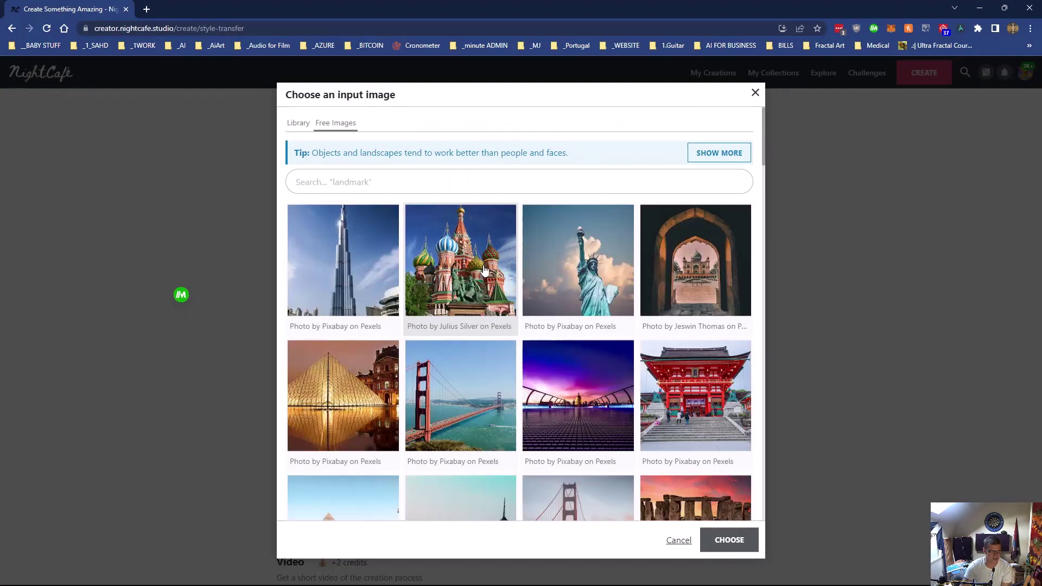
left_click(343, 261)
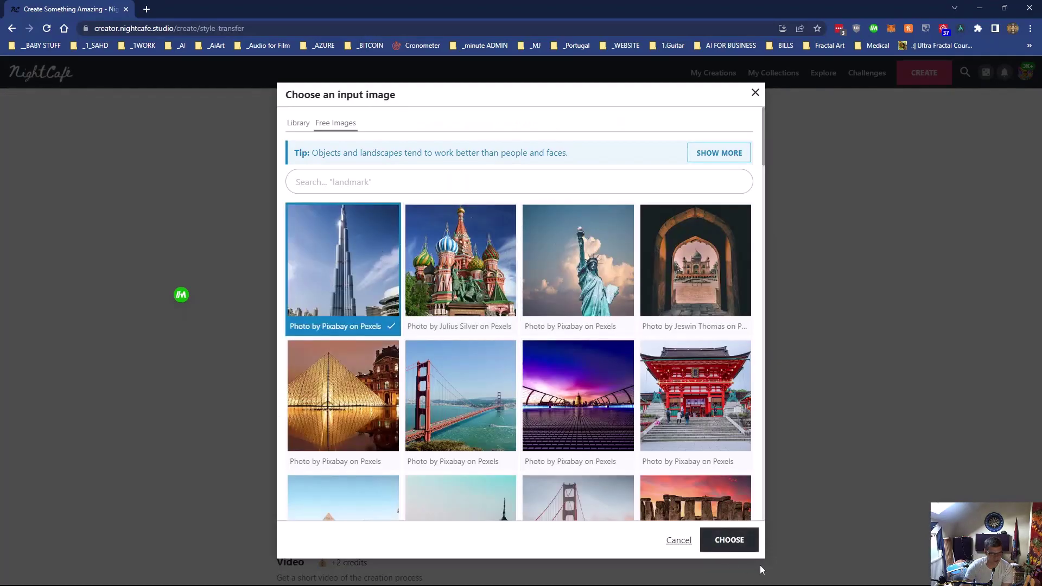
left_click(735, 548)
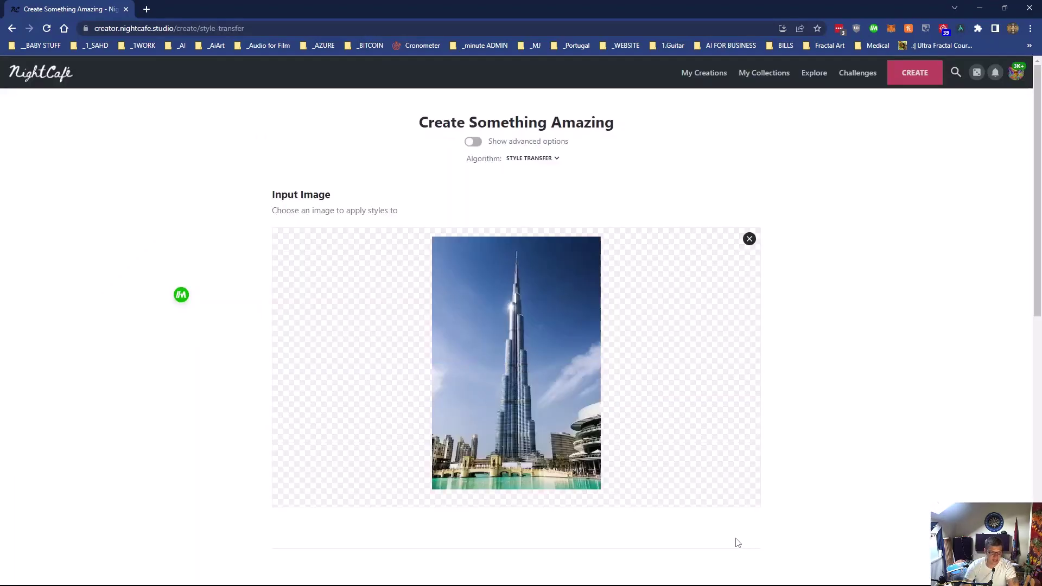
left_click(749, 239)
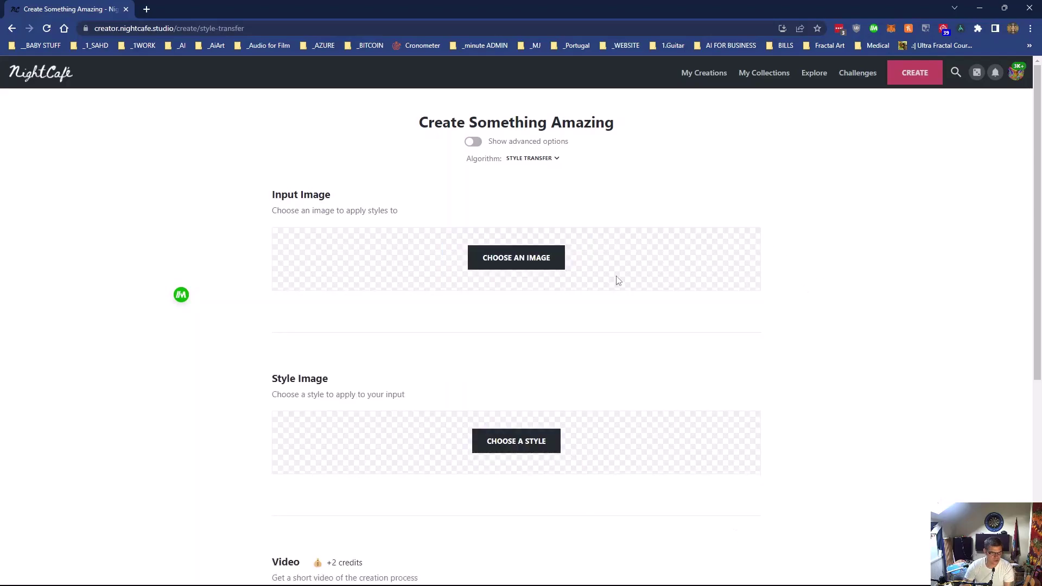
left_click(538, 253)
left_click(298, 123)
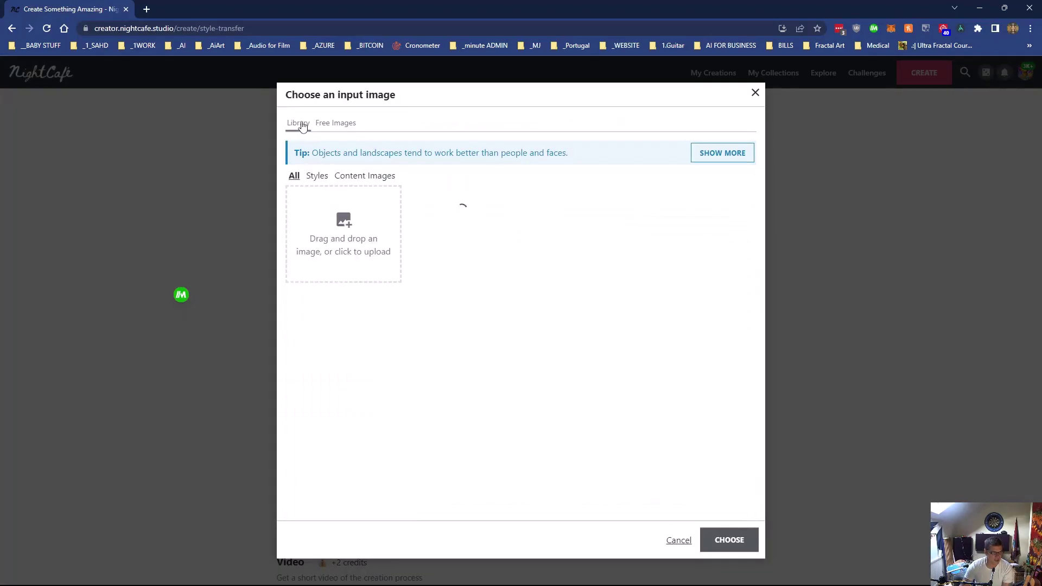
key("Escape")
scroll(516, 276, "down", 3)
- Choose Bitcoin Goddess - Beeple as the style image
left_click(516, 276)
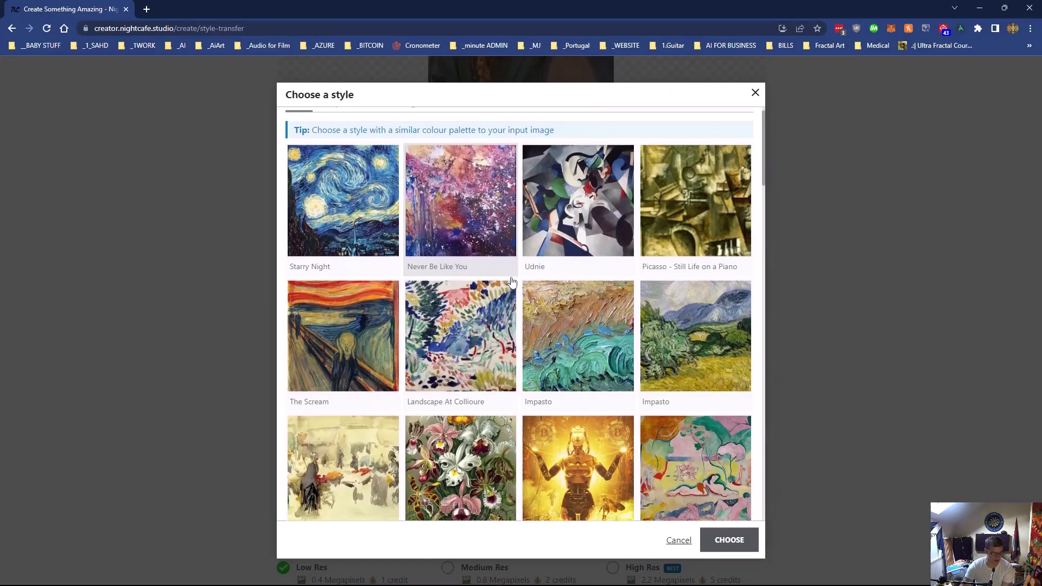
scroll(512, 282, "down", 12)
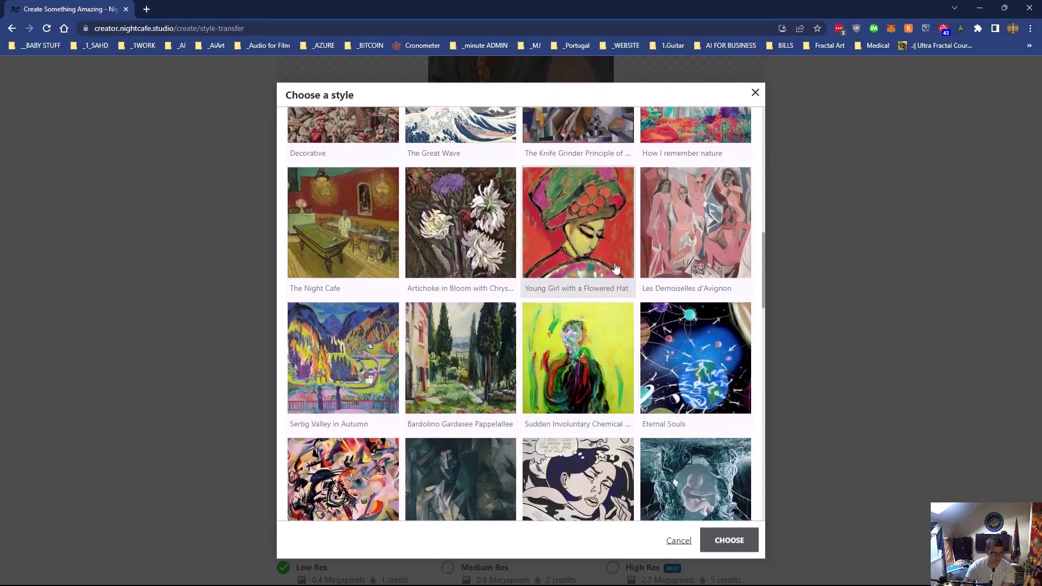
scroll(617, 269, "up", 8)
left_click(586, 322)
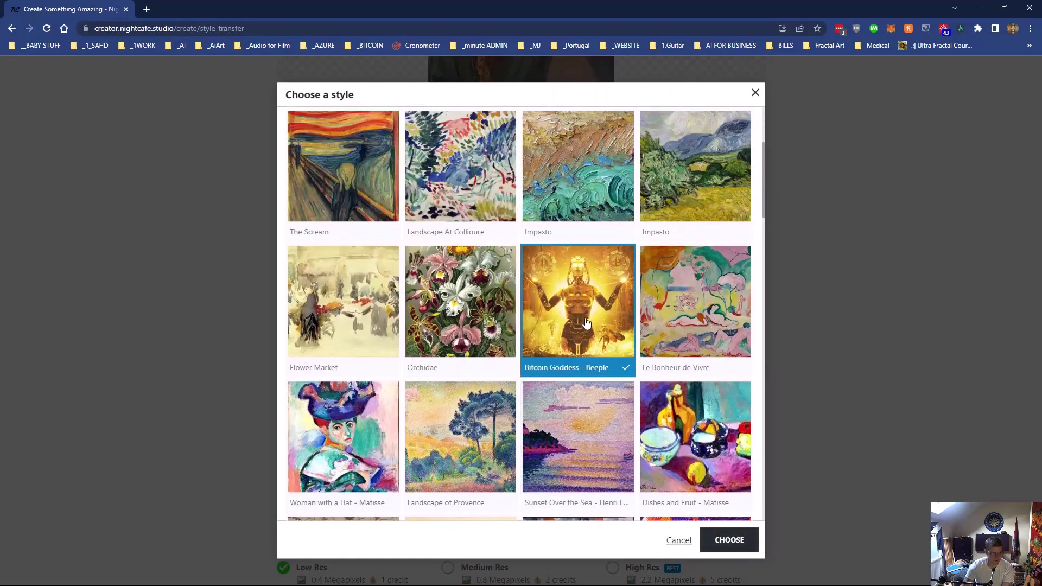
left_click(729, 539)
- Turn the creation-process video on, then off again so the run costs one credit
scroll(834, 393, "up", 7)
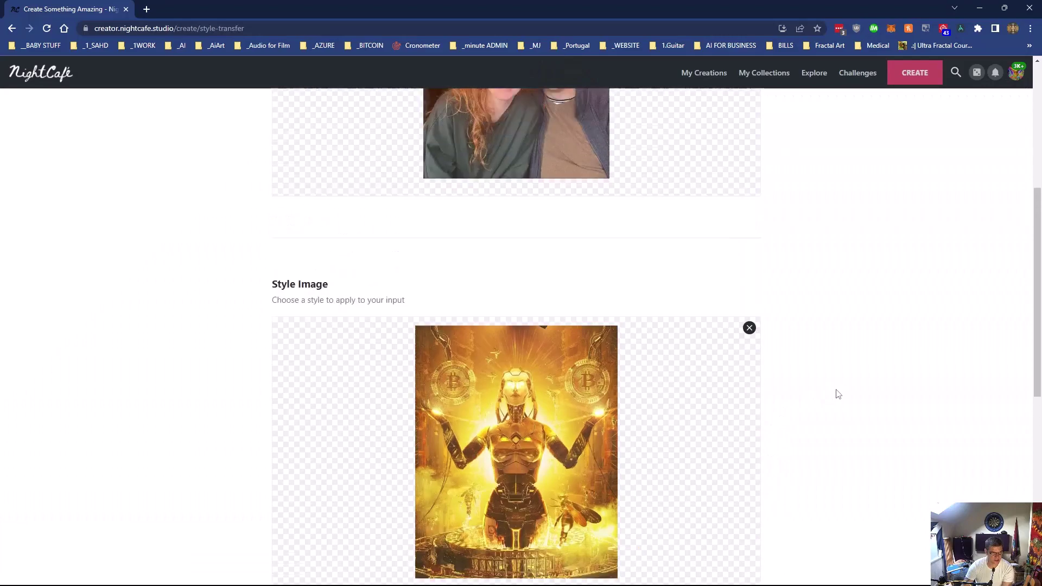
scroll(835, 393, "down", 7)
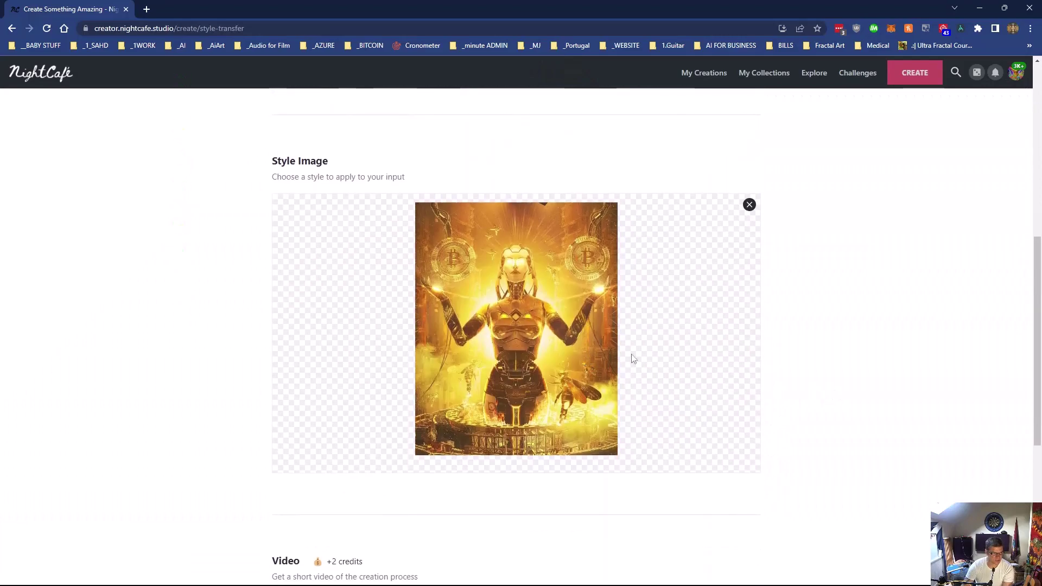
scroll(727, 360, "down", 5)
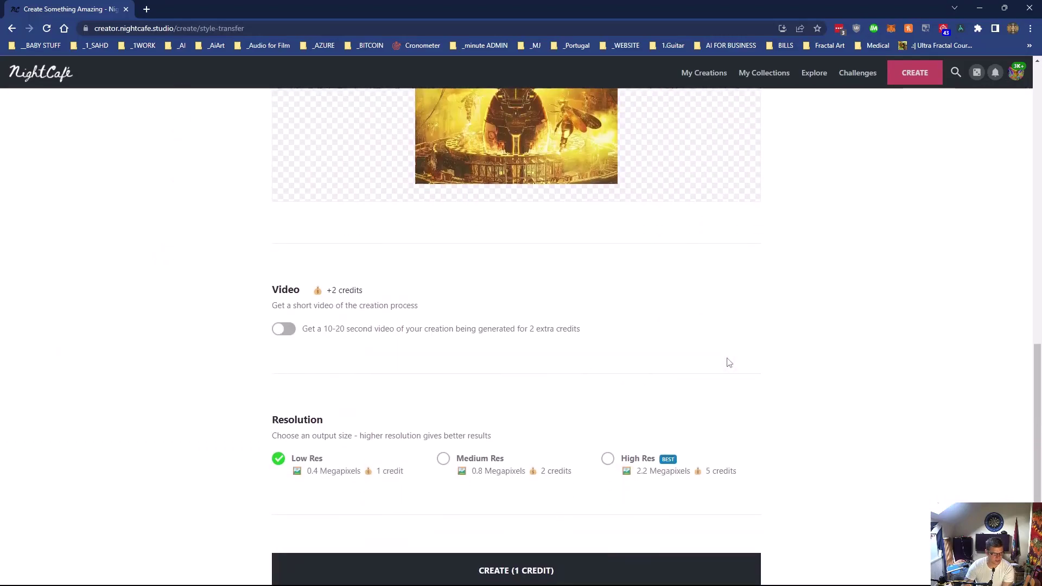
scroll(727, 361, "down", 1)
left_click(293, 276)
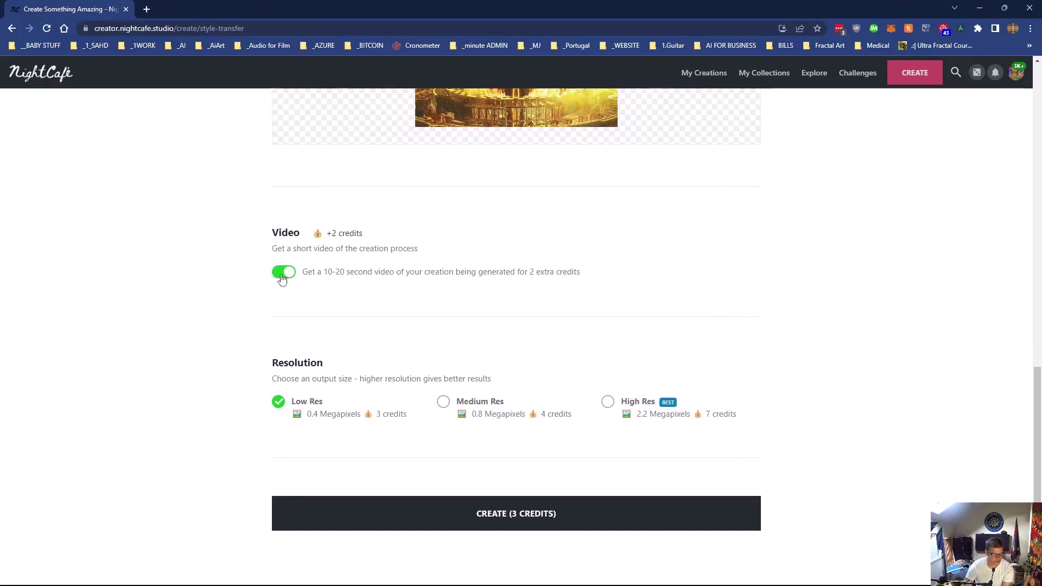
left_click(290, 276)
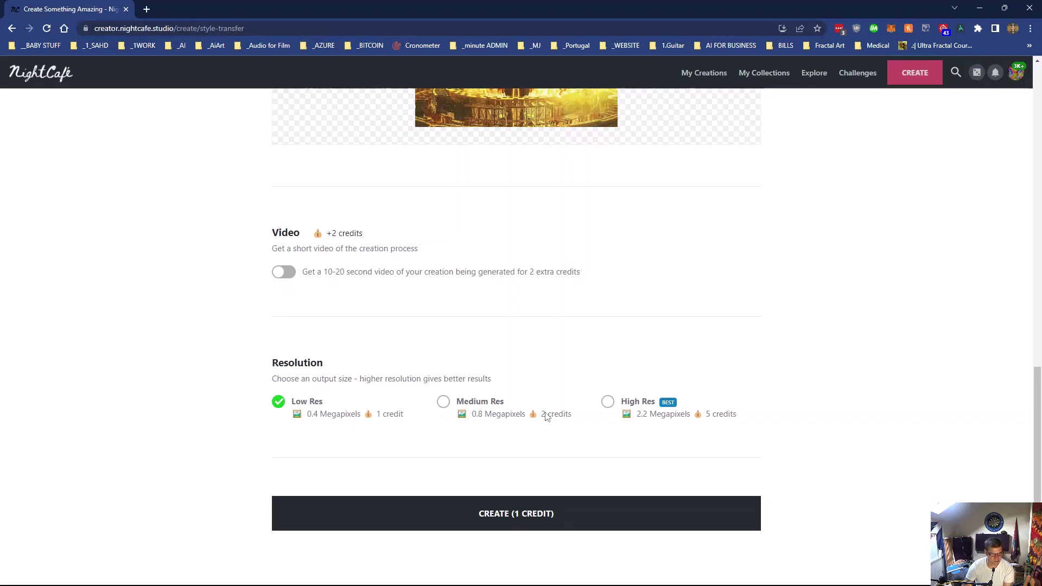
scroll(534, 416, "up", 14)
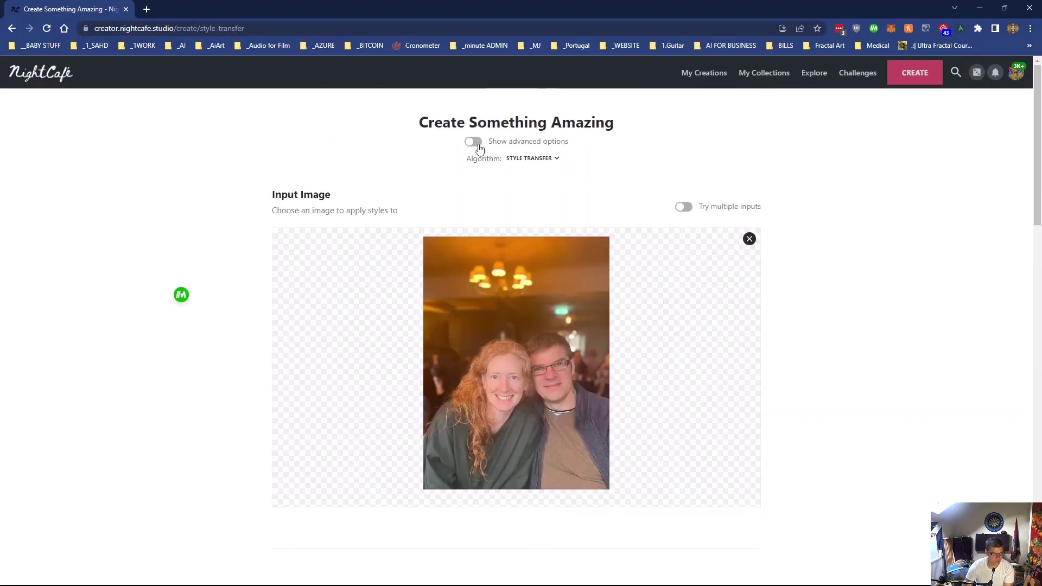
- Enable multiple inputs and add ghouls start image.jpg as a second input
left_click(681, 209)
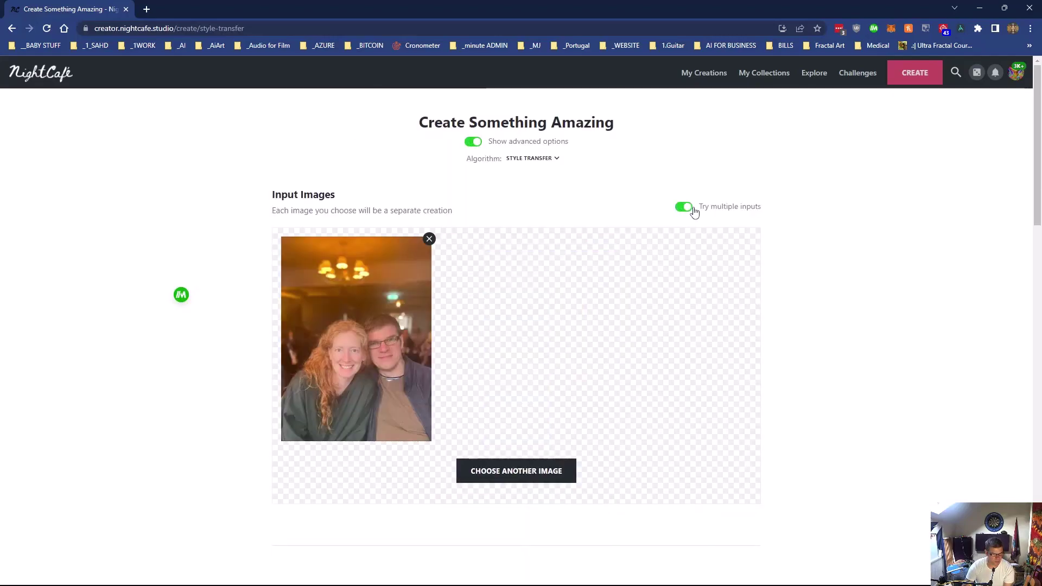
left_click(514, 471)
scroll(445, 267, "down", 5)
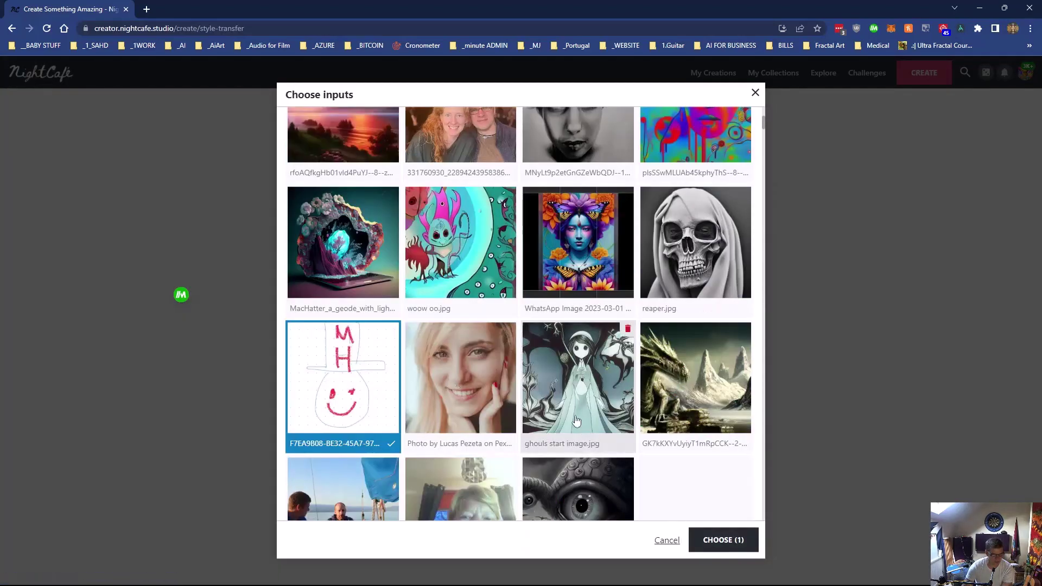
left_click(560, 392)
left_click(347, 380)
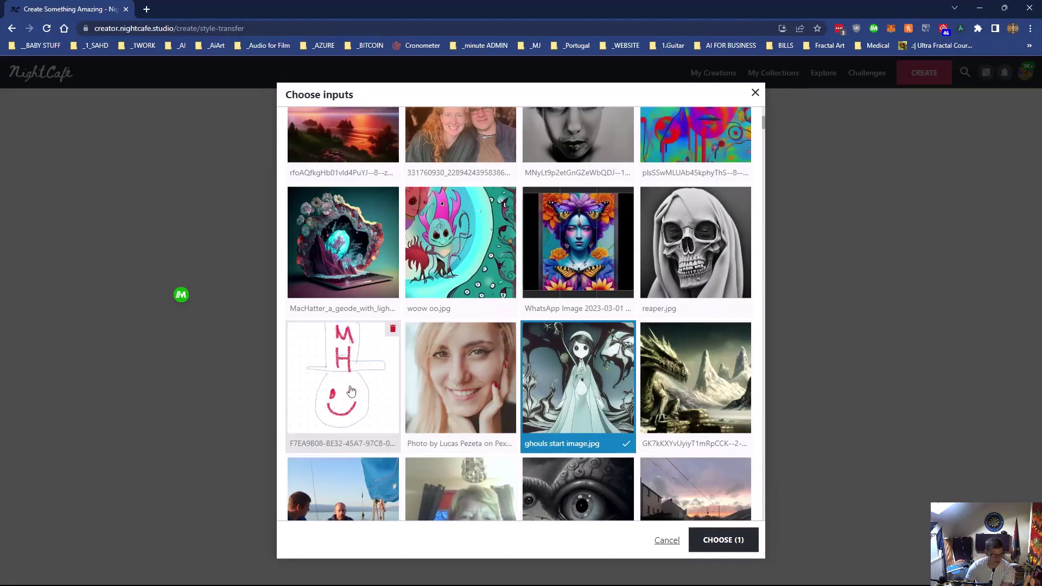
left_click(730, 546)
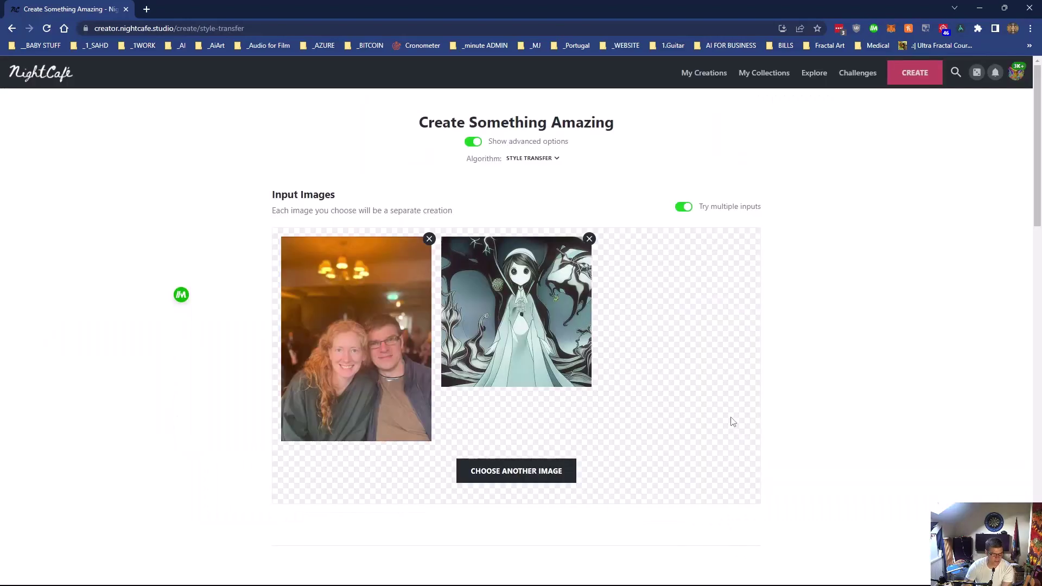
- Enable multiple styles and add the Udnie preset as a second style
scroll(716, 416, "down", 5)
scroll(716, 415, "down", 2)
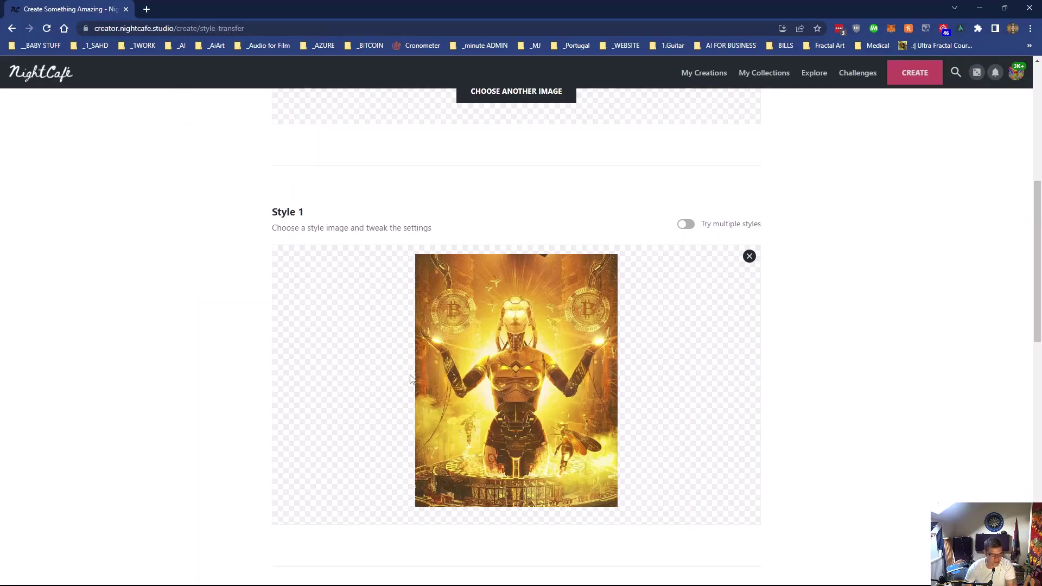
left_click(686, 224)
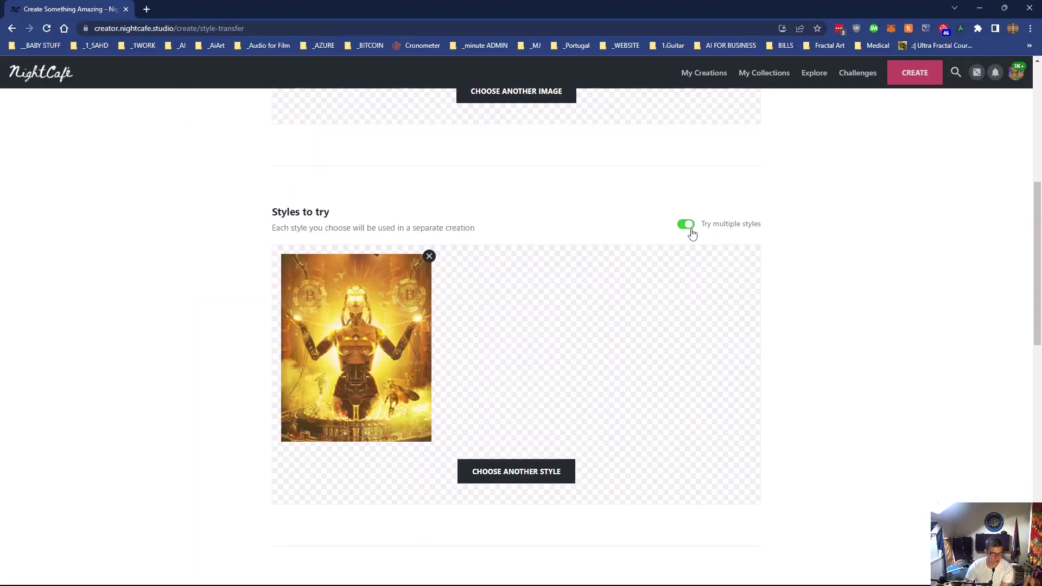
left_click(561, 467)
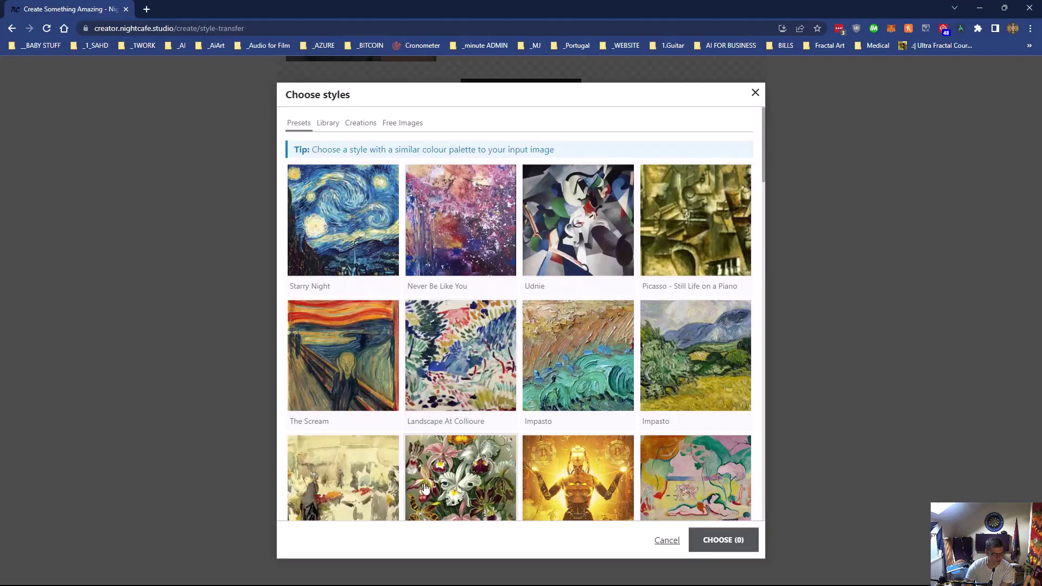
left_click(577, 234)
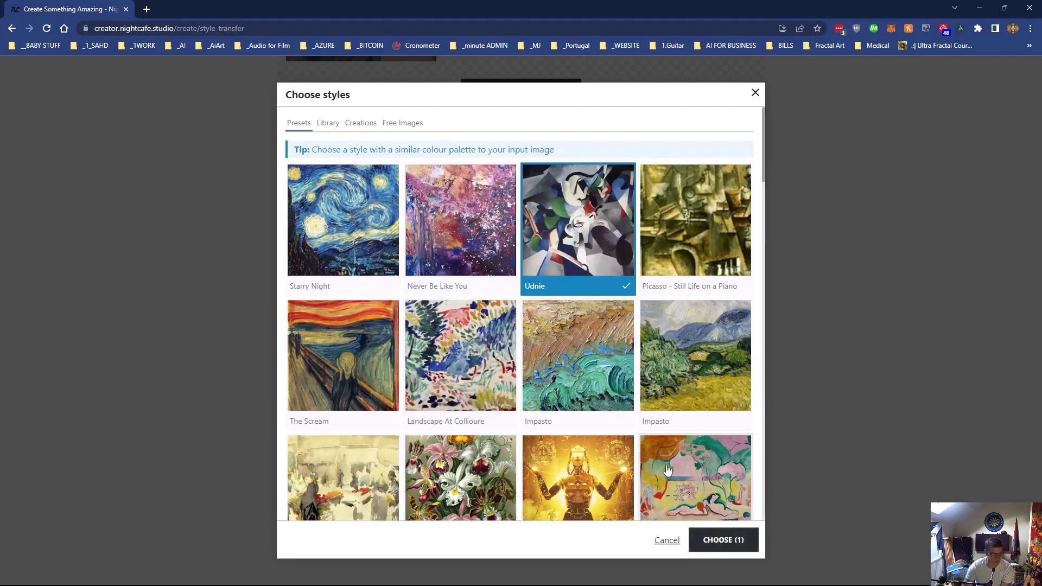
left_click(710, 540)
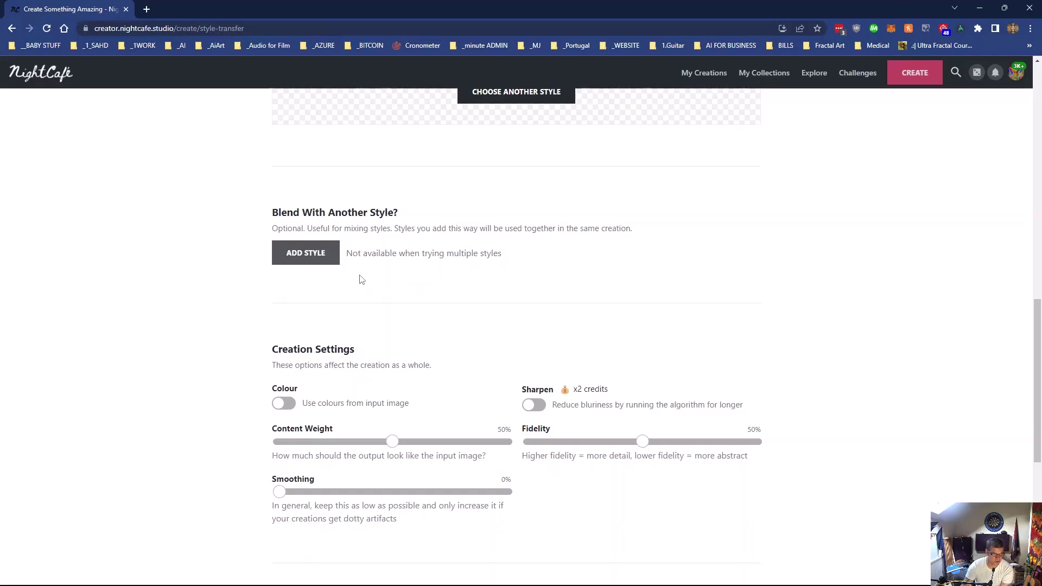
scroll(418, 289, "up", 5)
scroll(429, 292, "down", 5)
- Remove the Udnie style and re-add the Udnie painting as Style 2
scroll(434, 260, "up", 8)
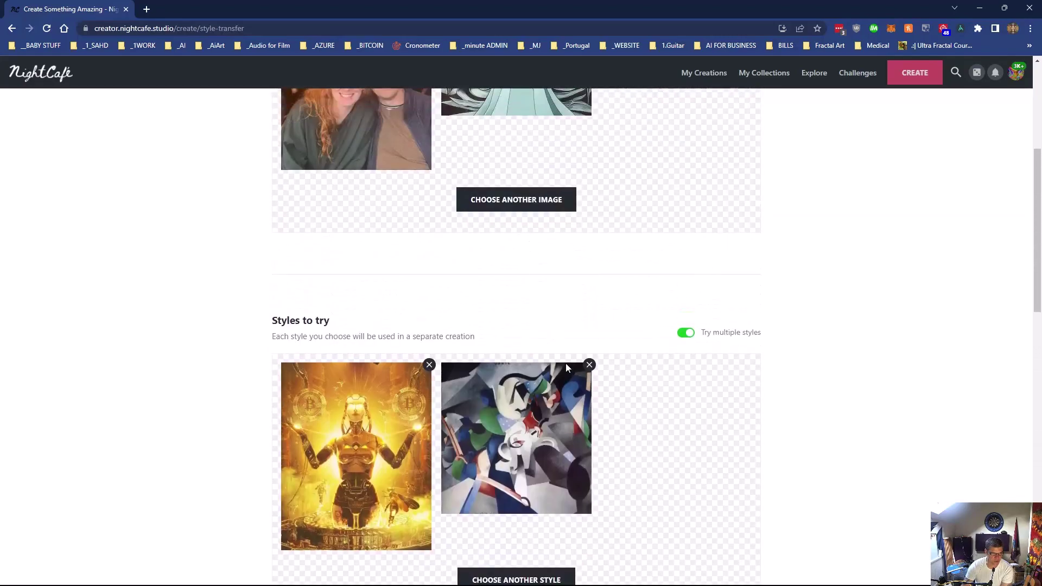
left_click(590, 364)
scroll(341, 421, "down", 5)
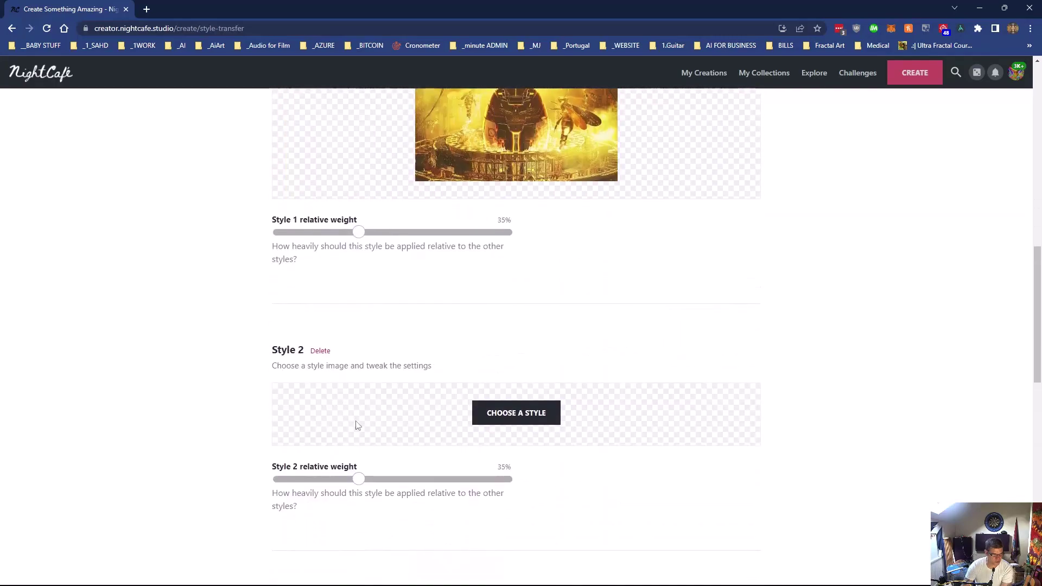
left_click(477, 422)
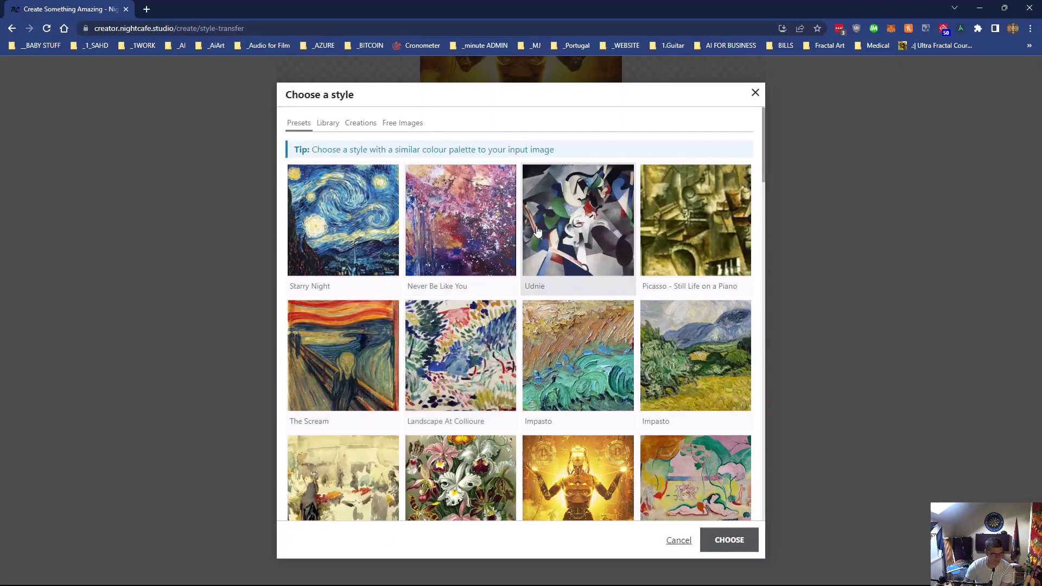
left_click(537, 232)
left_click(729, 540)
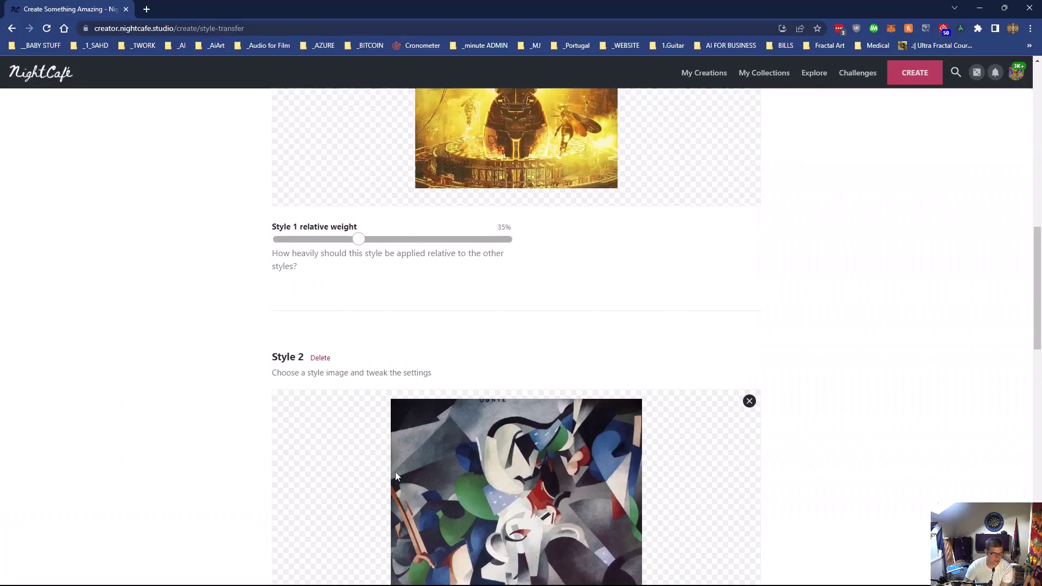
- Set style weights to 71% for Udnie and about 28% for Bitcoin Goddess
scroll(395, 475, "up", 5)
scroll(395, 475, "down", 10)
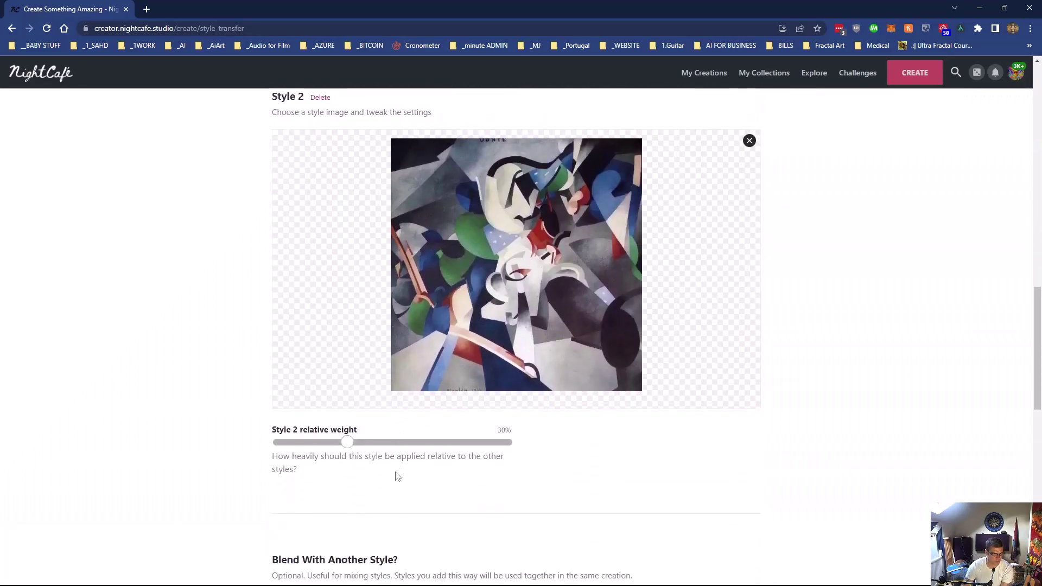
scroll(395, 475, "down", 3)
scroll(394, 472, "up", 2)
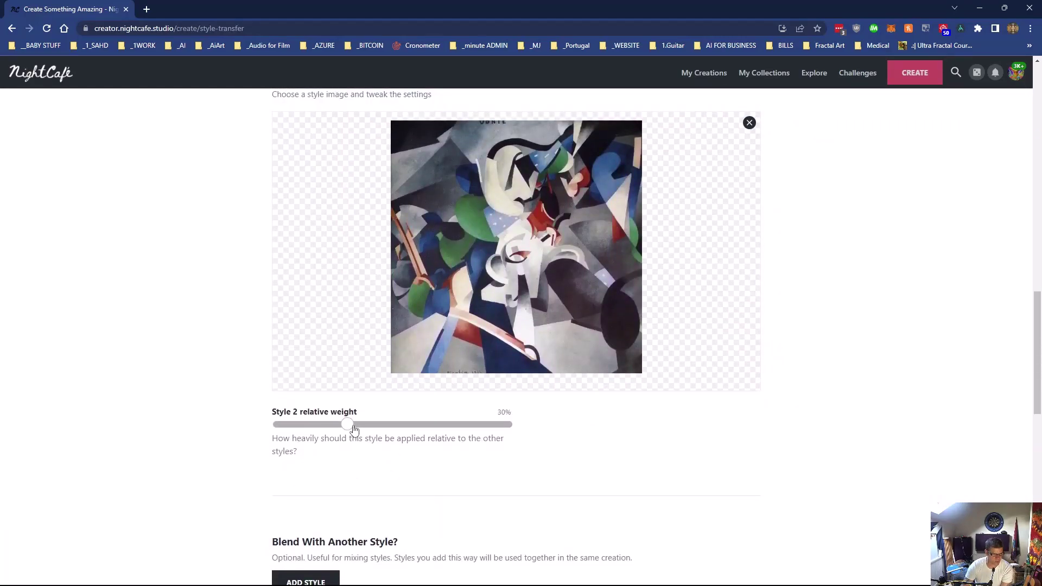
left_click_drag(354, 430, 441, 429)
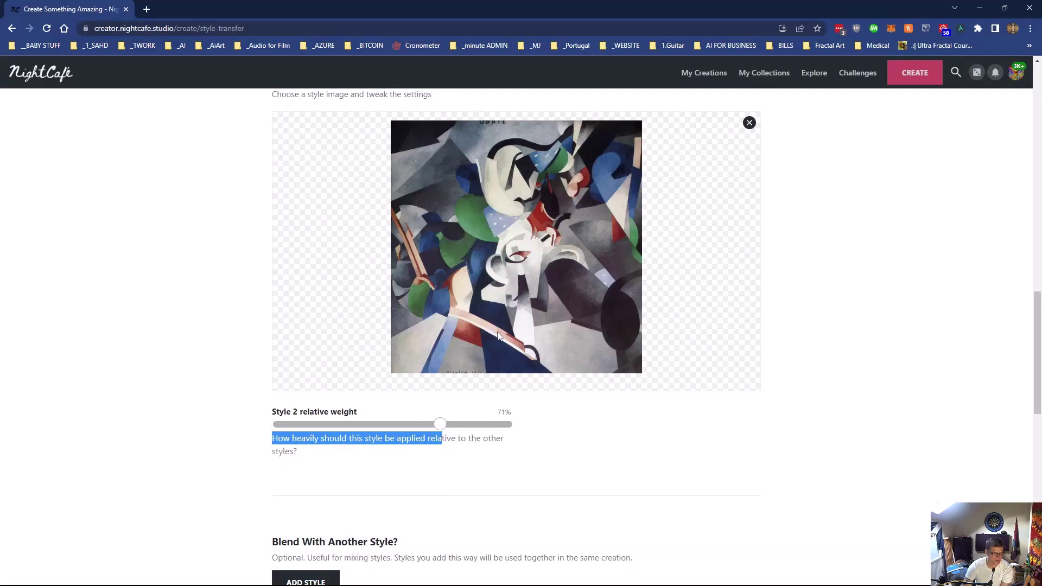
scroll(489, 336, "up", 6)
left_click_drag(363, 291, 373, 354)
scroll(373, 354, "down", 10)
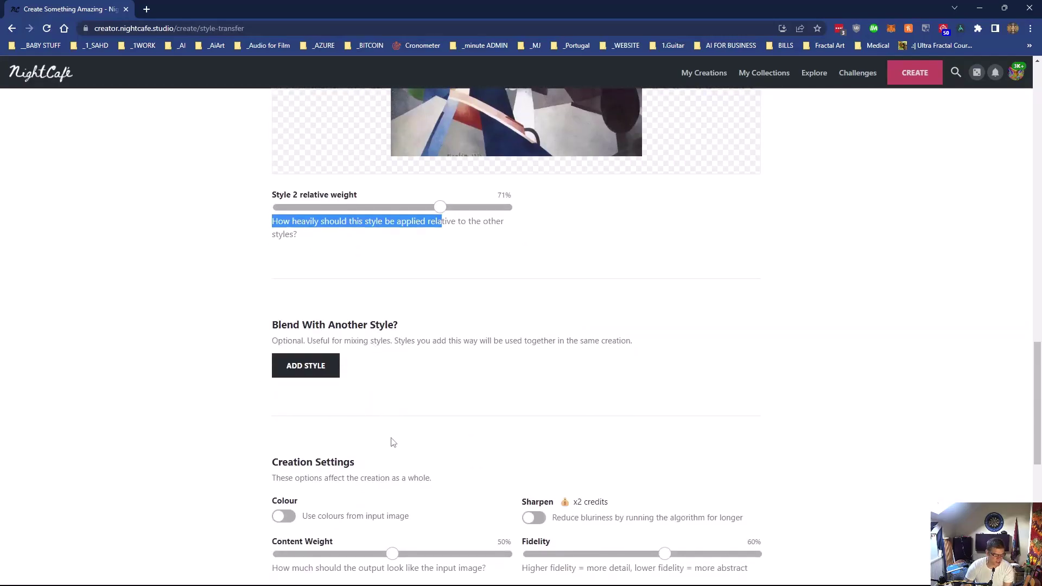
scroll(391, 442, "down", 5)
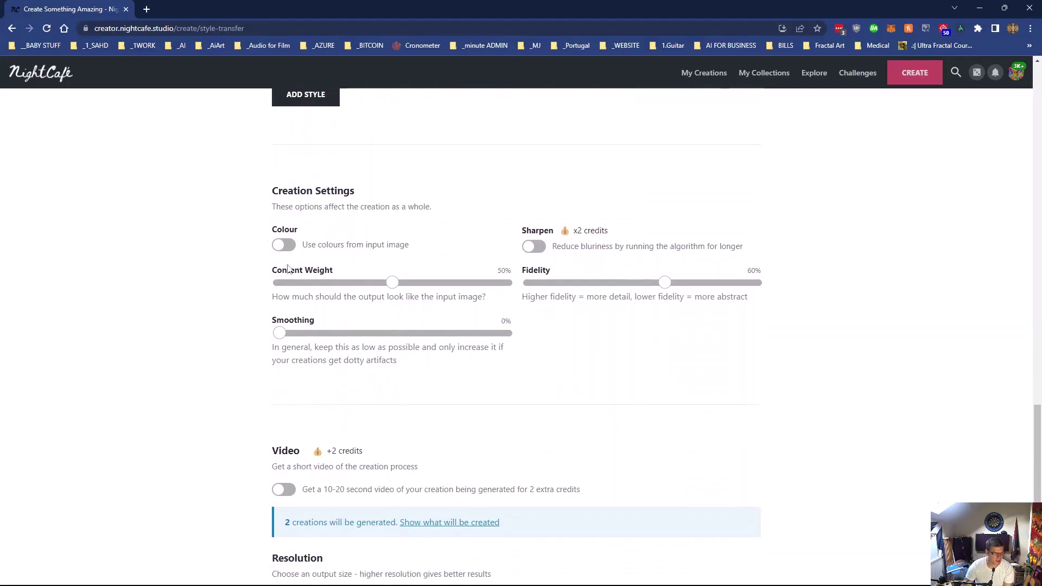
- Switch on the Sharpen option in Creation Settings to reduce blurriness
scroll(628, 276, "up", 20)
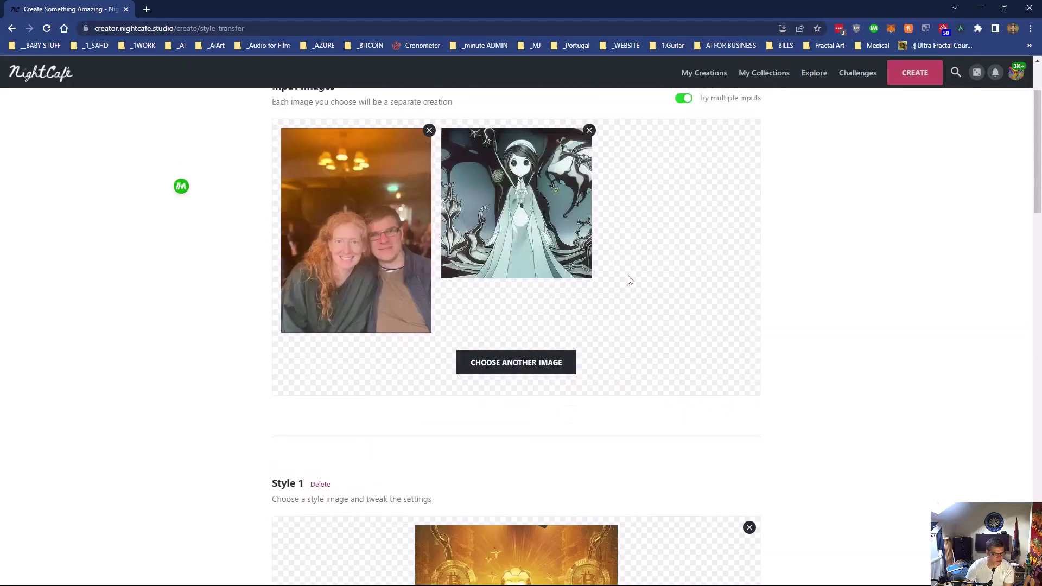
scroll(351, 297, "down", 9)
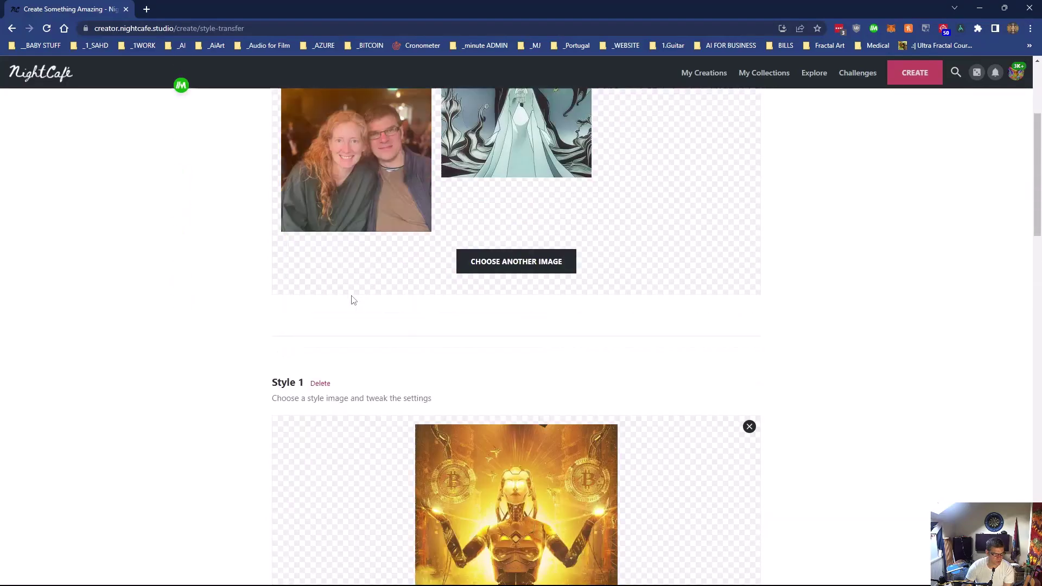
scroll(352, 300, "down", 8)
scroll(353, 298, "up", 19)
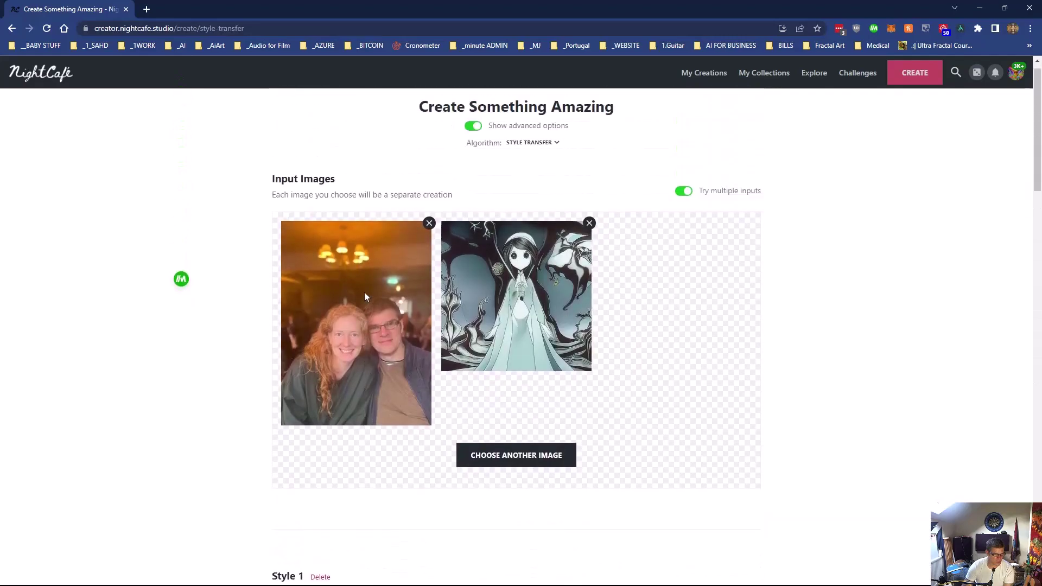
scroll(364, 292, "down", 20)
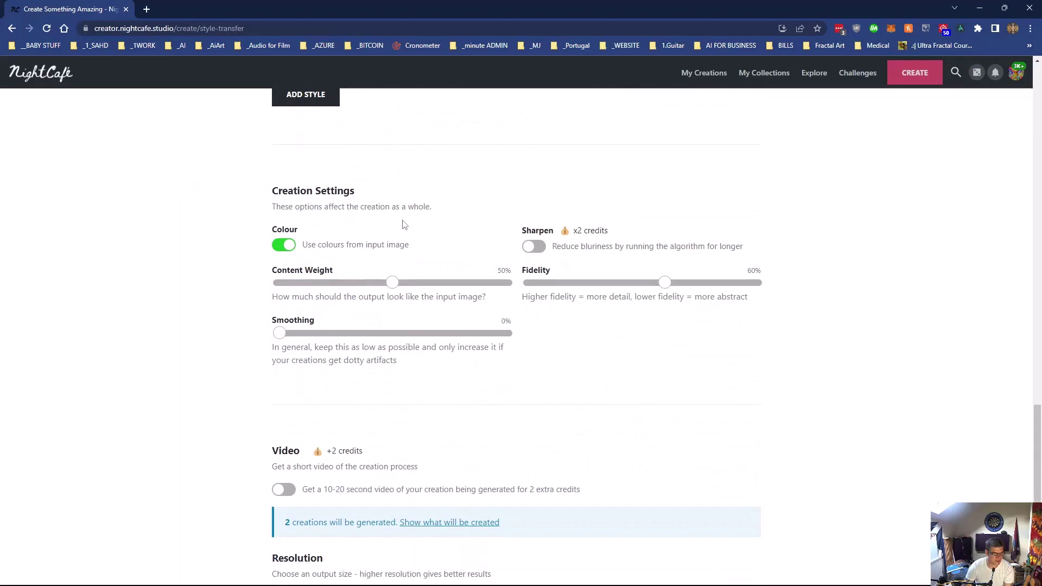
left_click(543, 248)
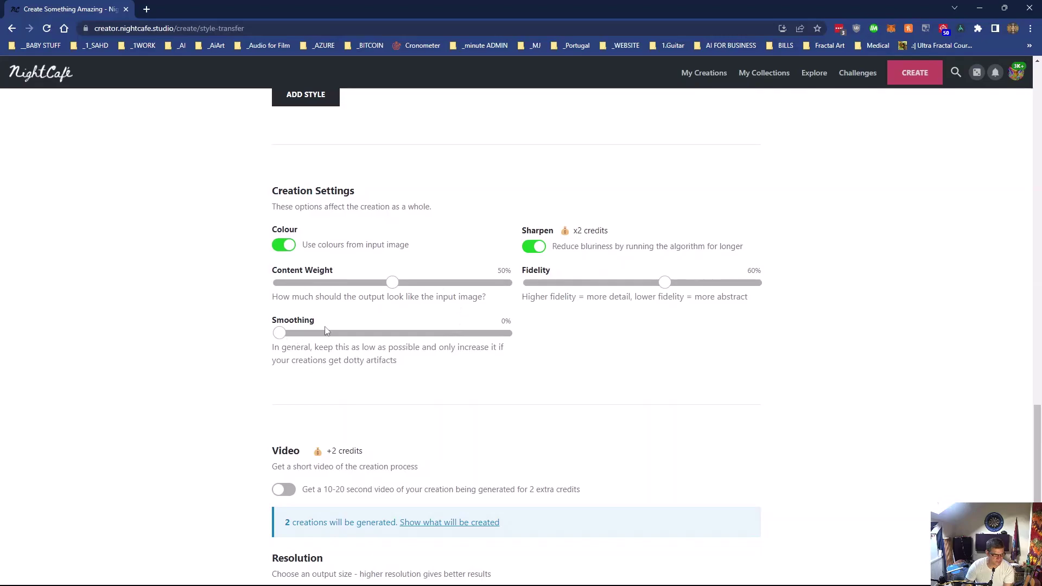
- Lower Fidelity from 60% to 25% for a more abstract result
scroll(325, 331, "down", 2)
scroll(368, 324, "up", 1)
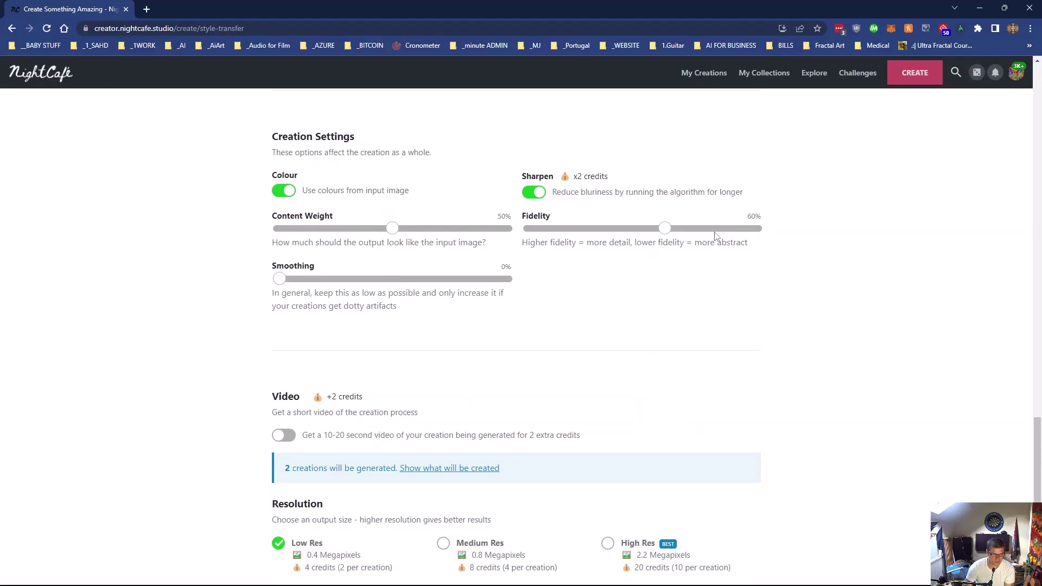
left_click_drag(666, 229, 586, 232)
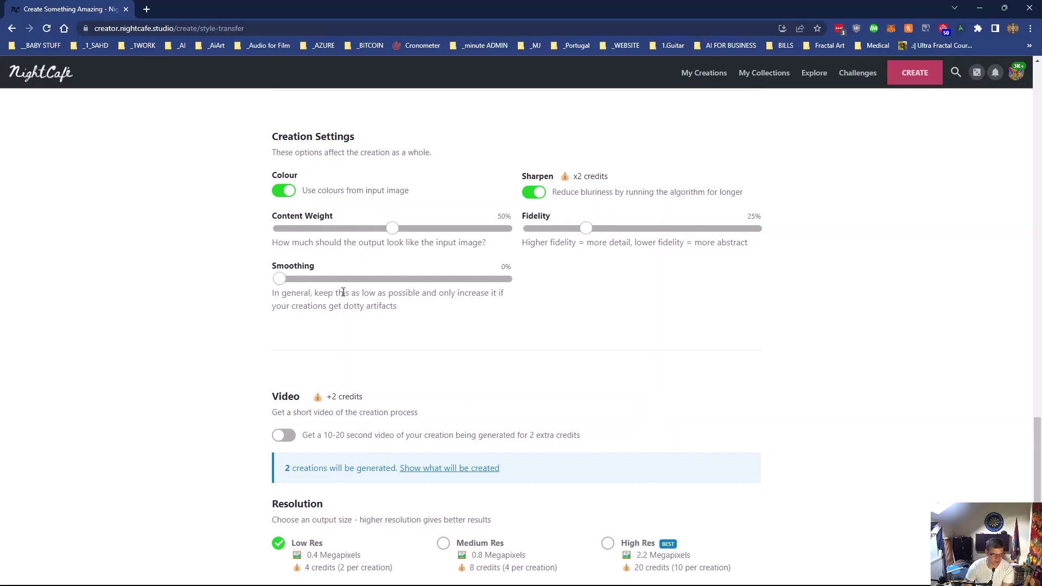
scroll(343, 293, "down", 3)
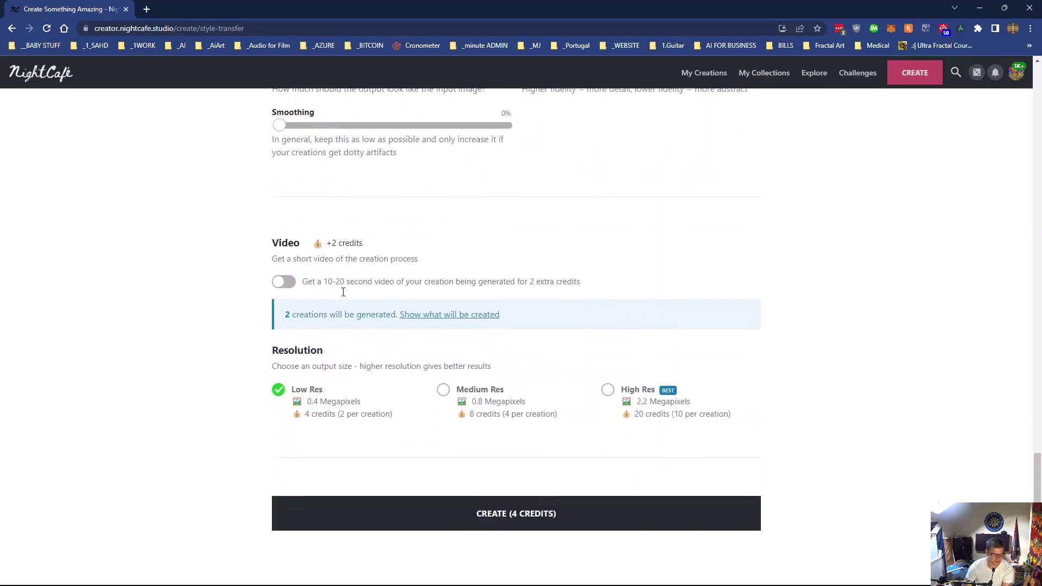
- Create the two style-transfer pieces for 4 credits and view each result in My Creations
left_click(498, 530)
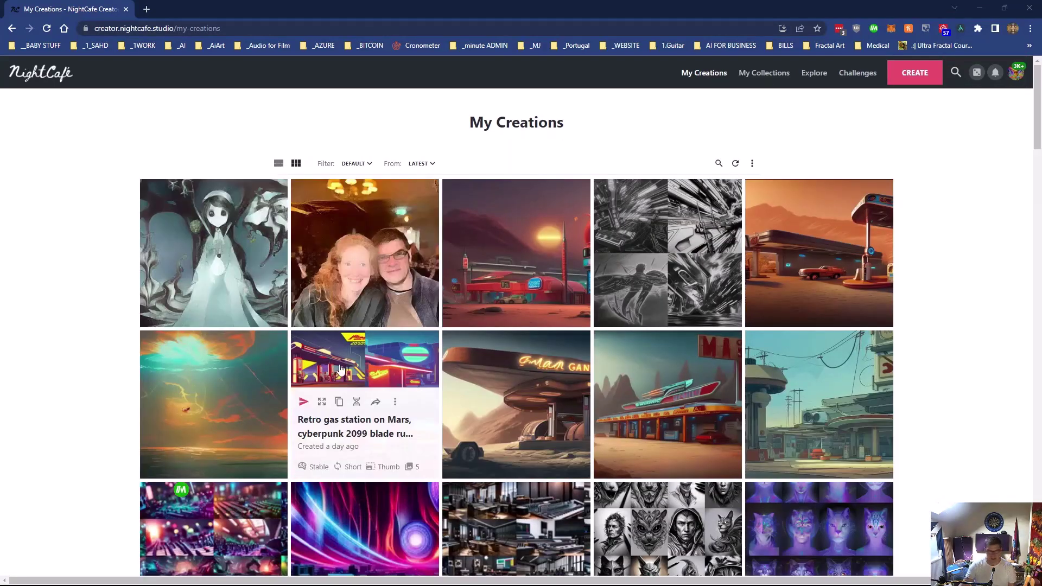
left_click(409, 237)
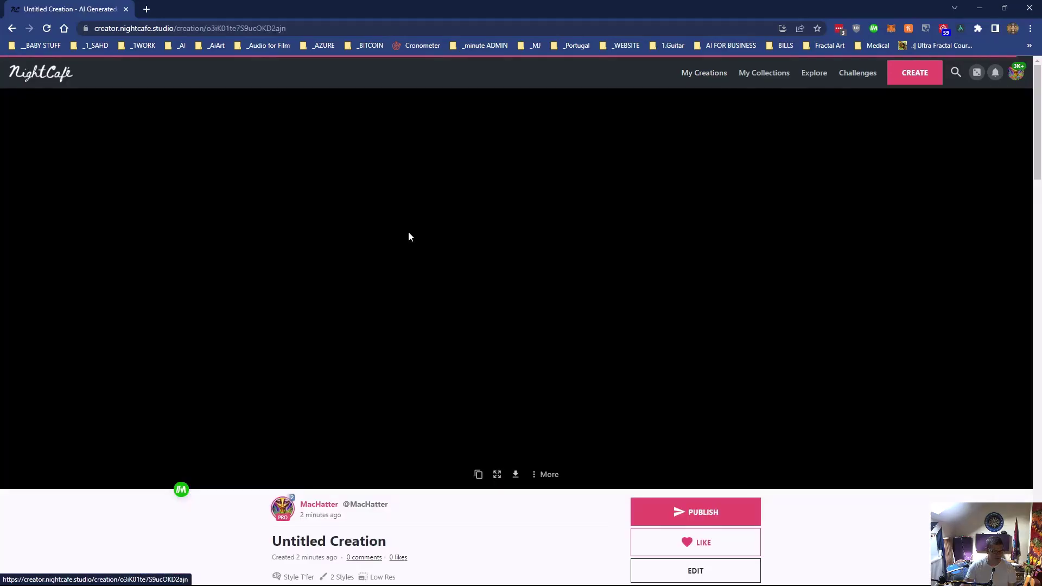
left_click(700, 73)
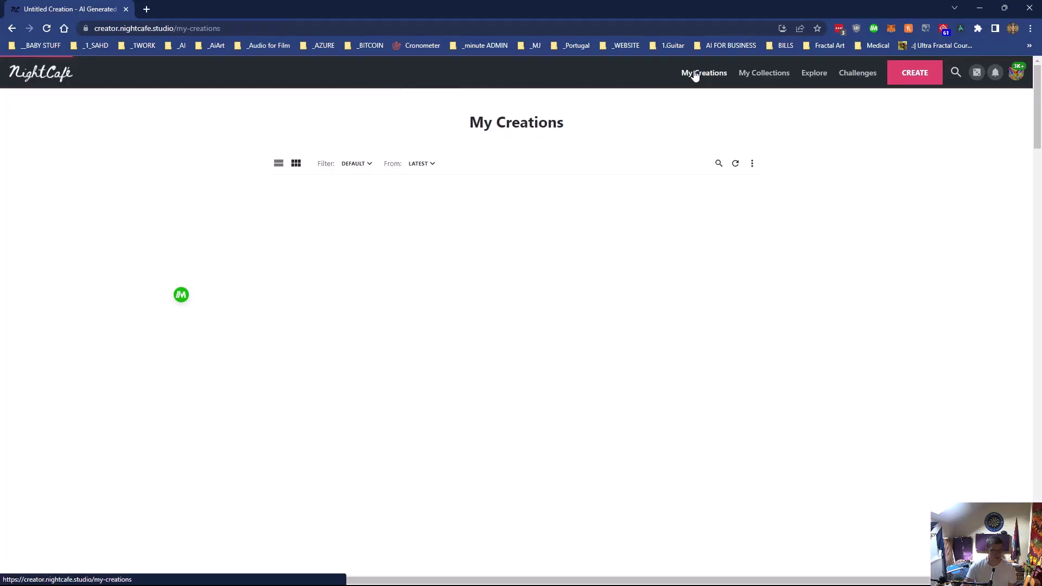
left_click(203, 233)
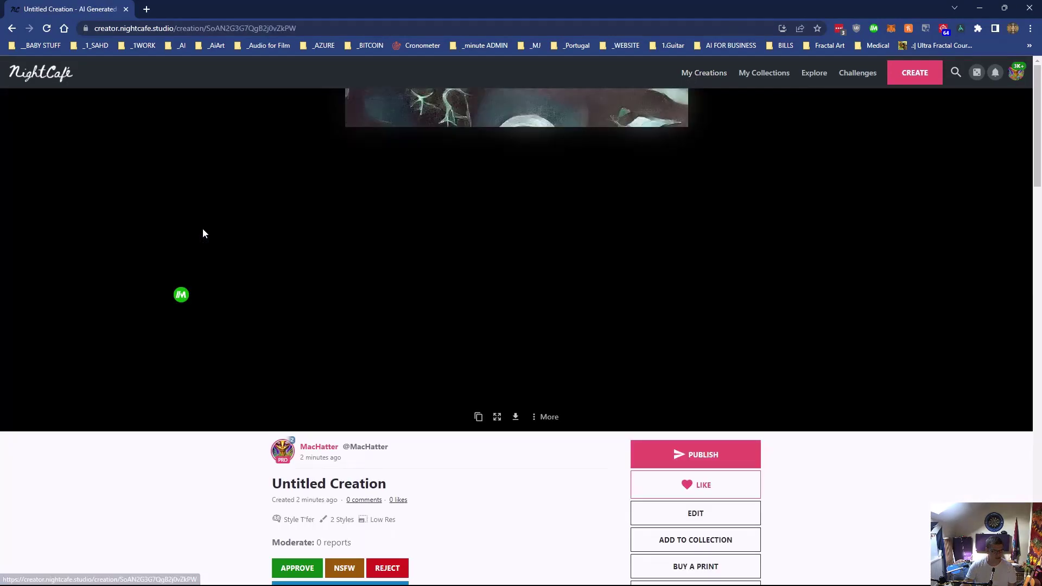
left_click(700, 75)
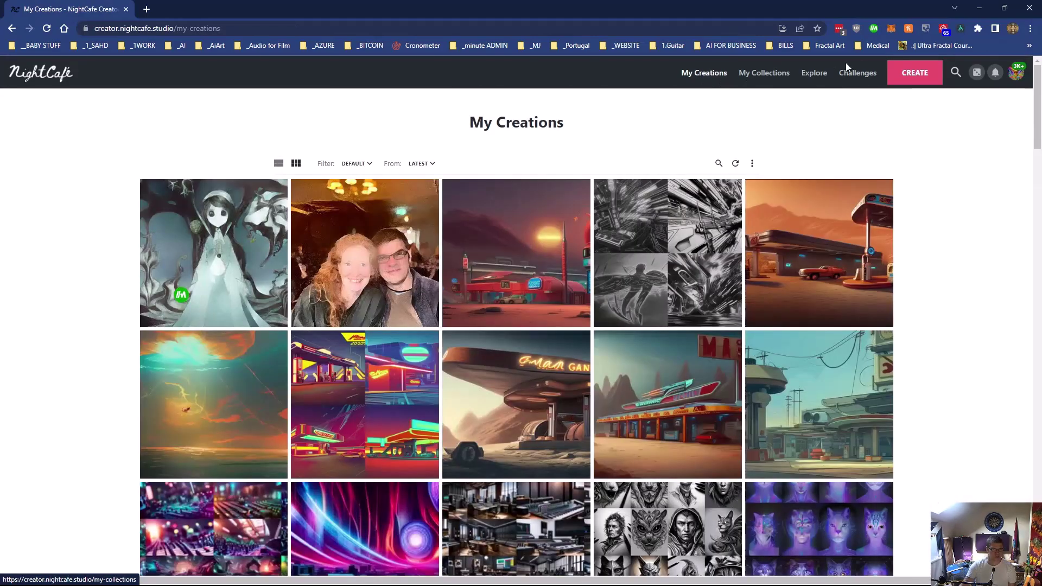
left_click(899, 75)
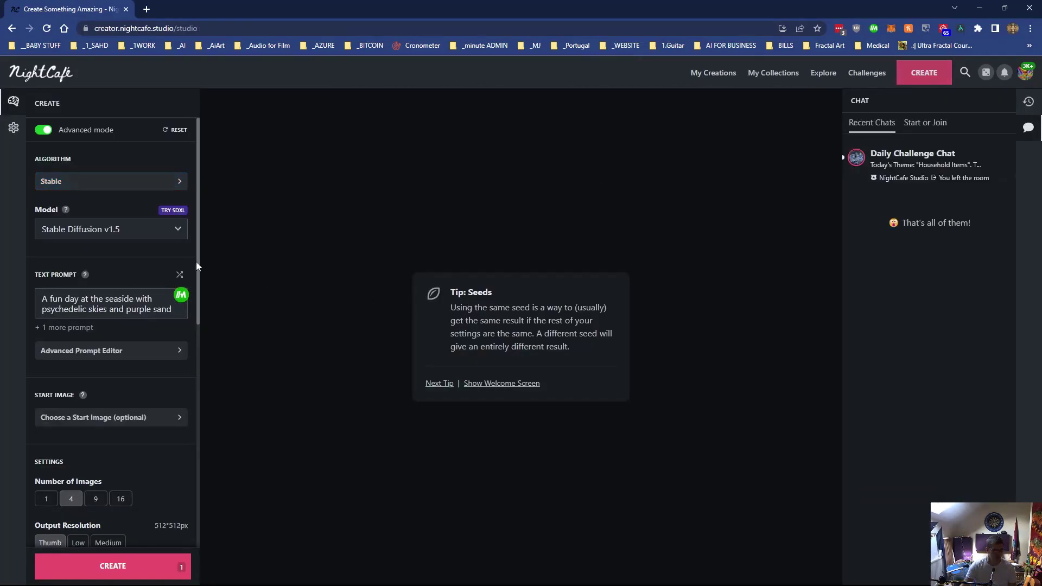
- Switch the studio algorithm from Stable to Style Transfer, accepting the legacy page
left_click(119, 233)
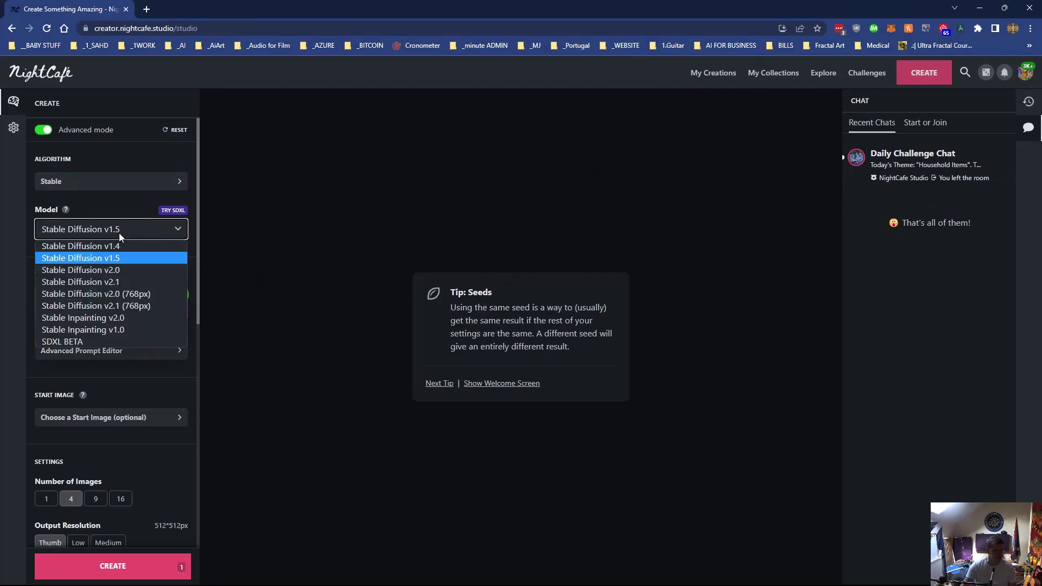
left_click(119, 233)
left_click(118, 180)
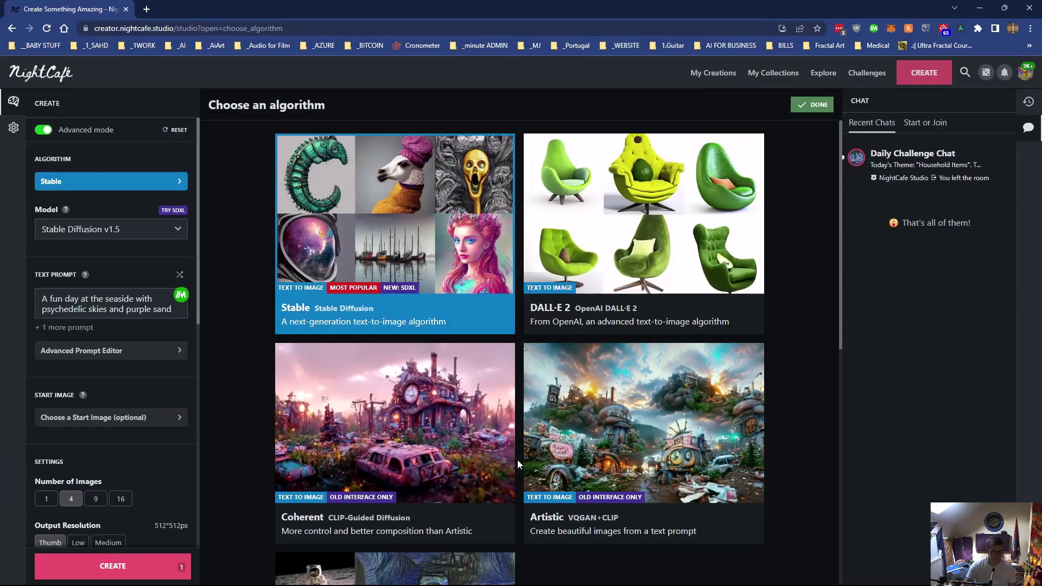
scroll(445, 461, "down", 7)
left_click(434, 307)
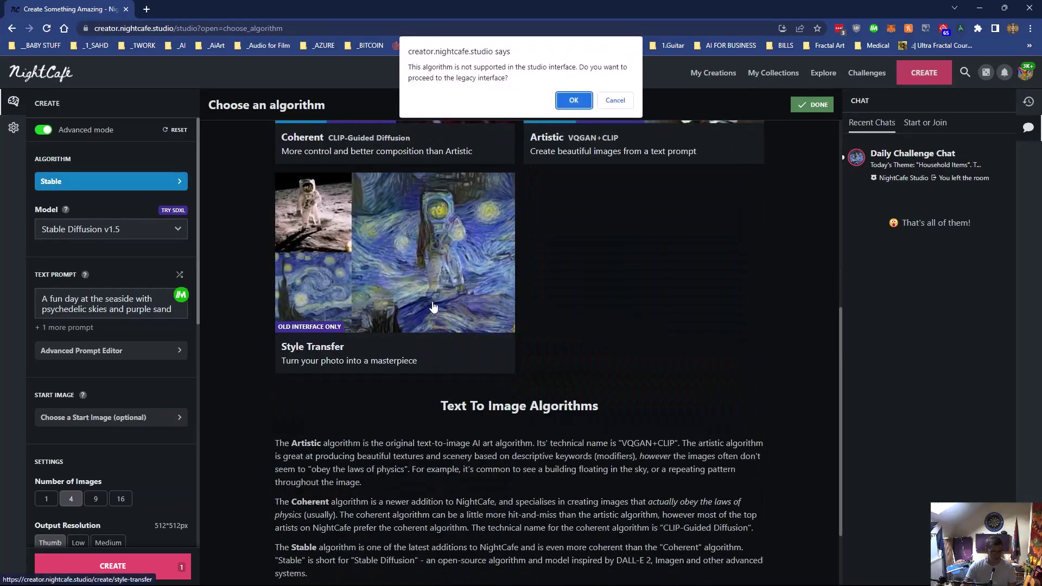
left_click(581, 104)
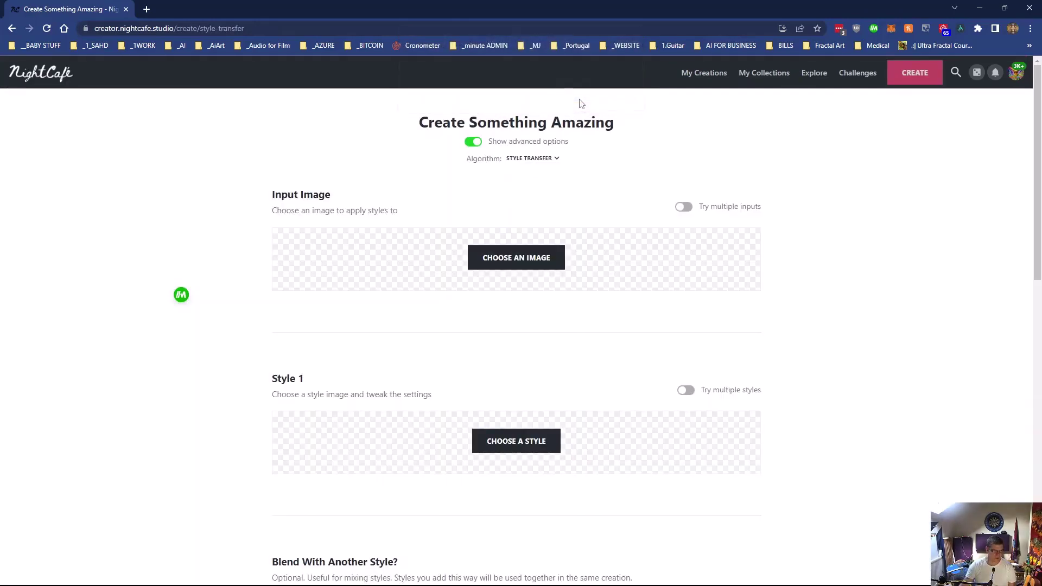
- Use the couple photo as the input image and Udnie as Style 1
left_click(505, 259)
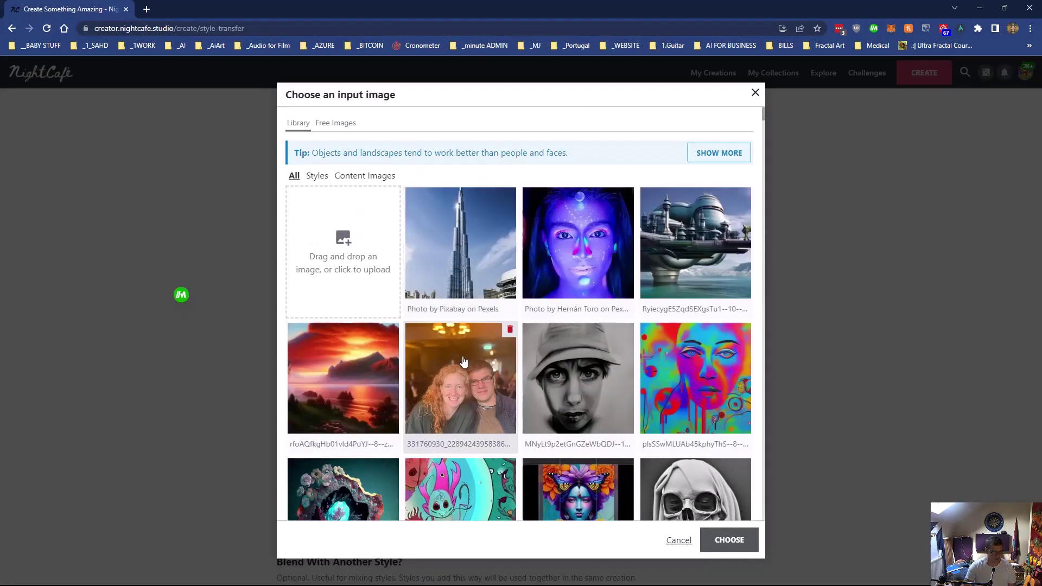
left_click(460, 380)
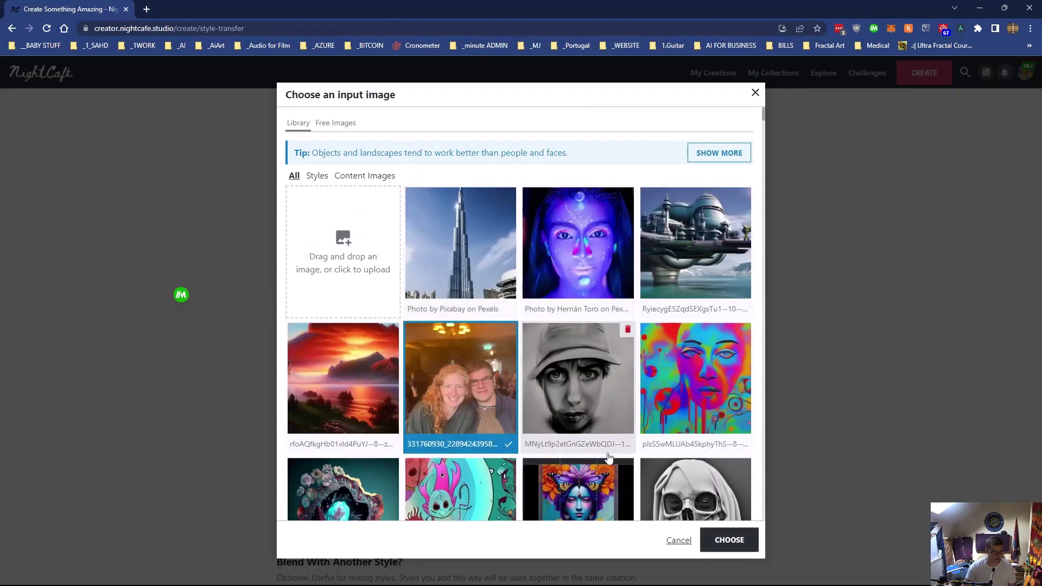
left_click(718, 540)
scroll(515, 318, "down", 8)
scroll(515, 321, "up", 3)
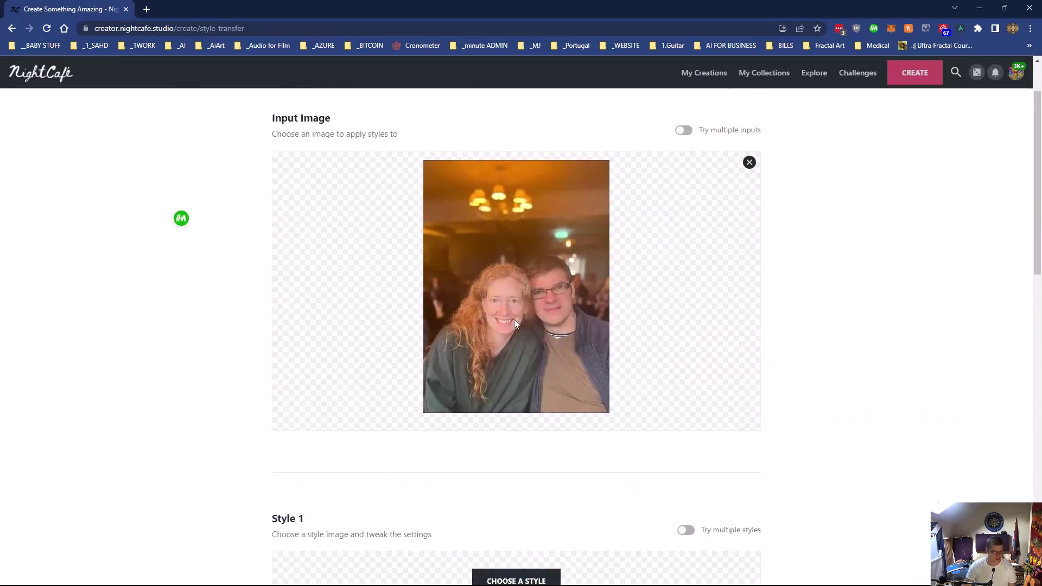
scroll(515, 324, "down", 5)
left_click(516, 278)
left_click(577, 234)
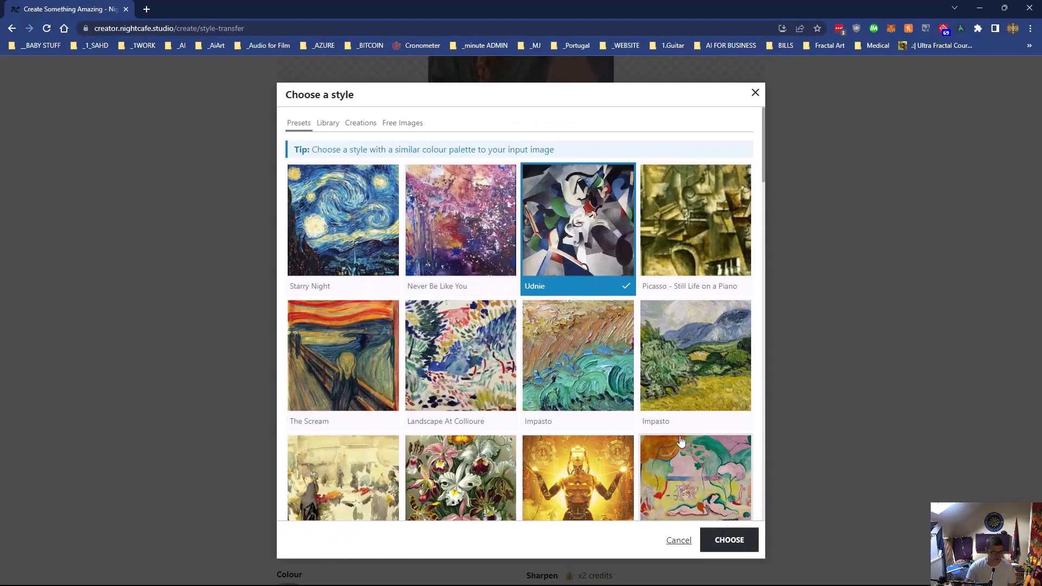
left_click(728, 540)
- Lower Content Weight to about 11% and submit the creation for 1 credit
scroll(579, 337, "down", 6)
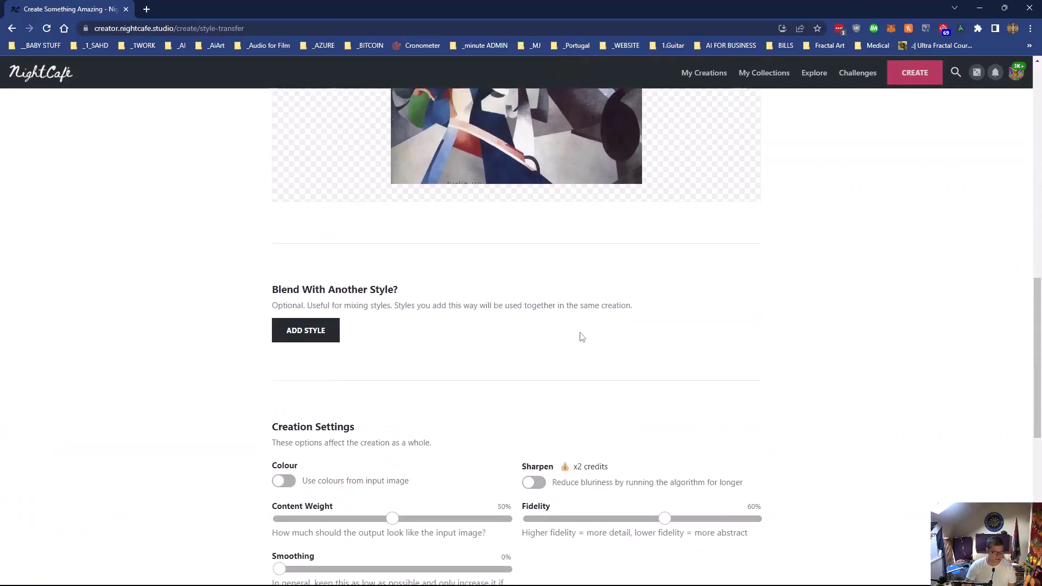
scroll(582, 337, "down", 3)
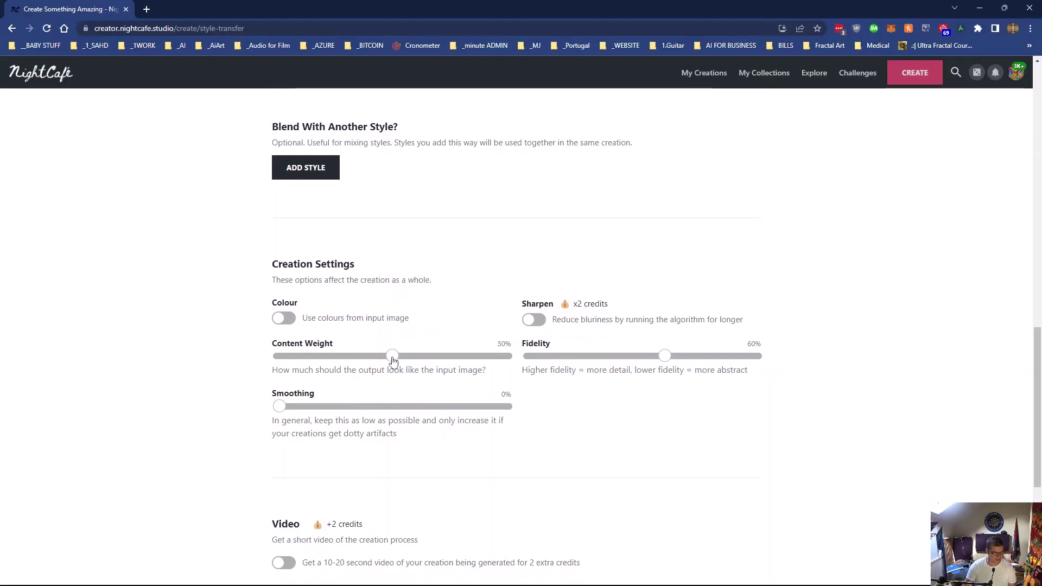
left_click_drag(393, 360, 305, 361)
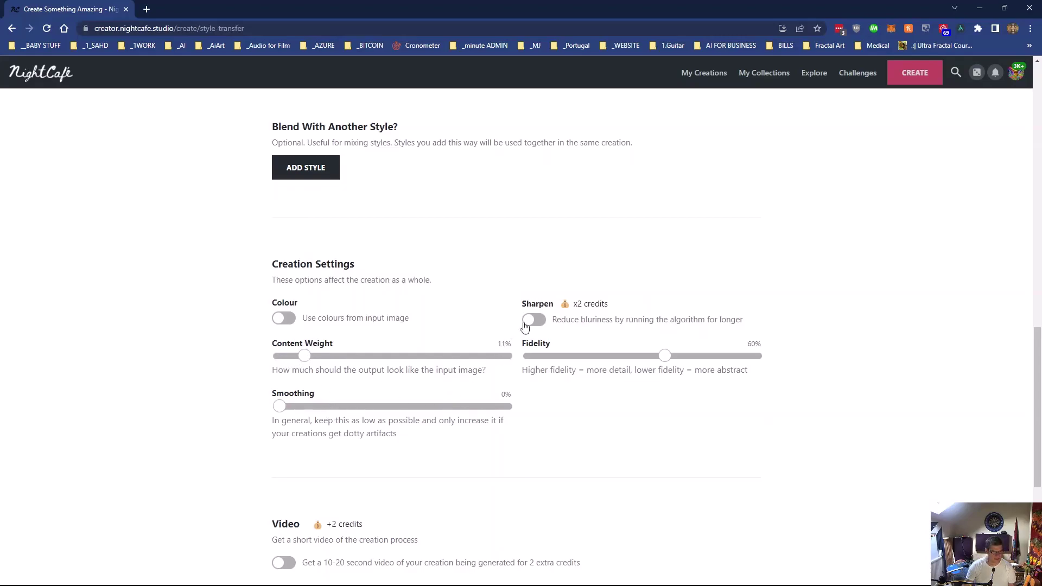
left_click(286, 320)
scroll(464, 369, "down", 5)
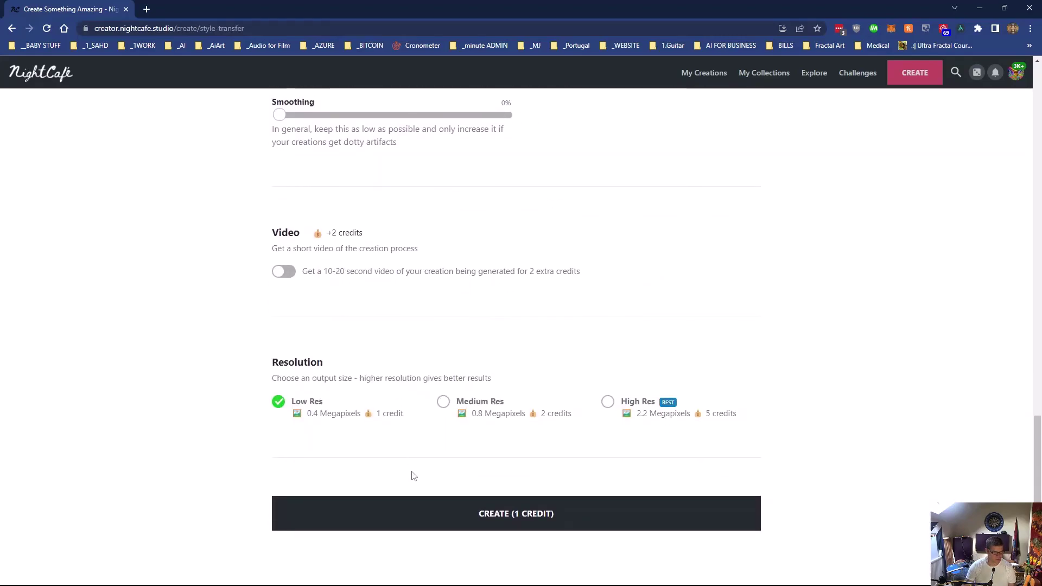
left_click(508, 523)
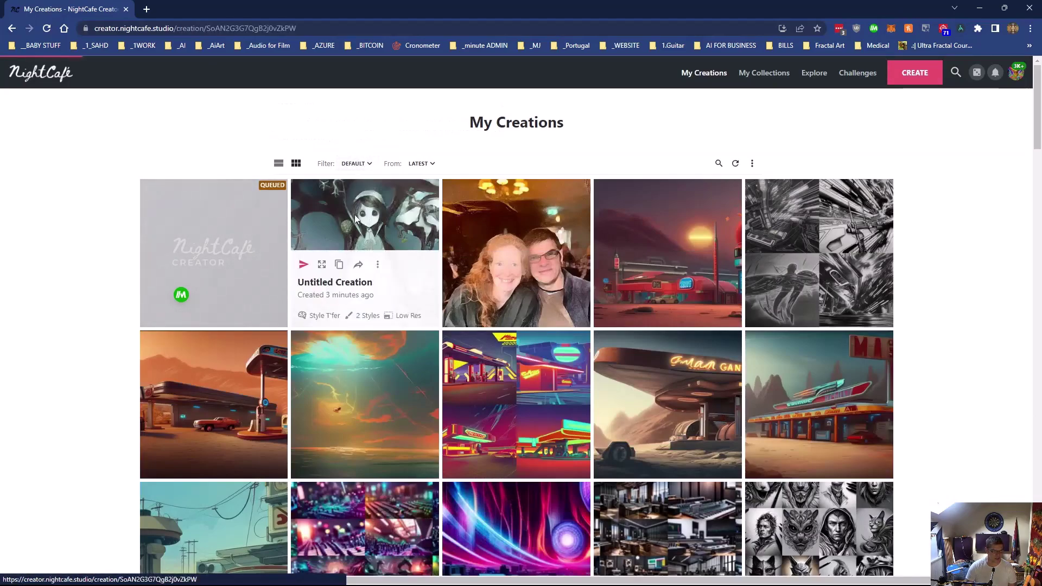
- View the newest Untitled Creation, then the Udnie-styled couple photo creation
left_click(355, 218)
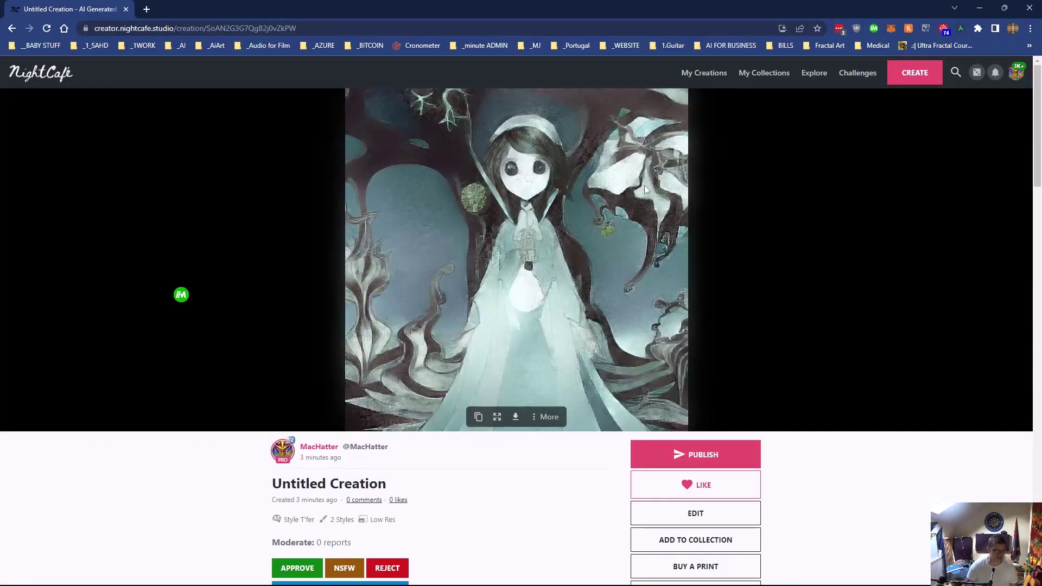
left_click(714, 74)
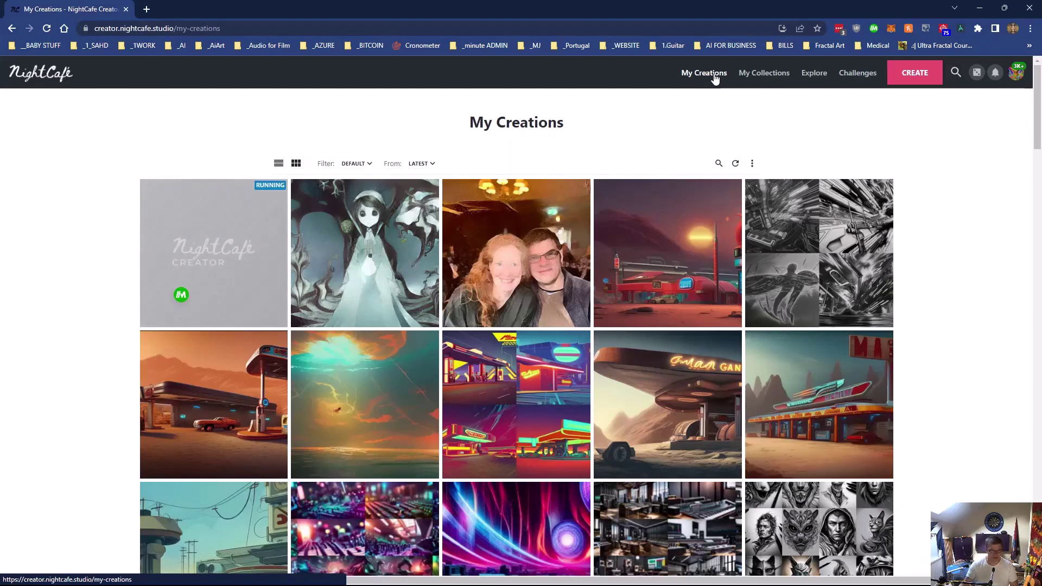
mouse_move(299, 198)
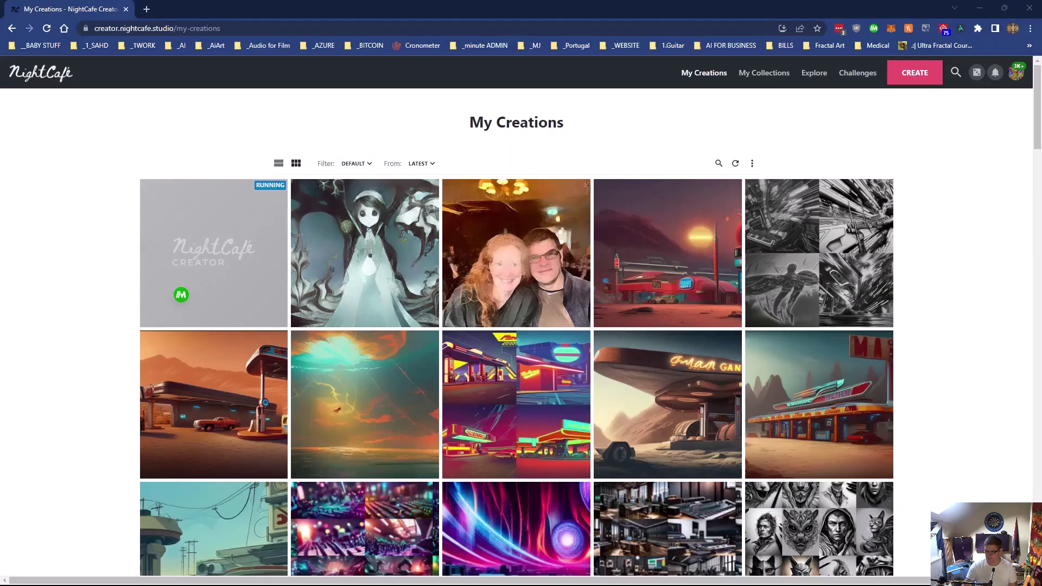
left_click(218, 233)
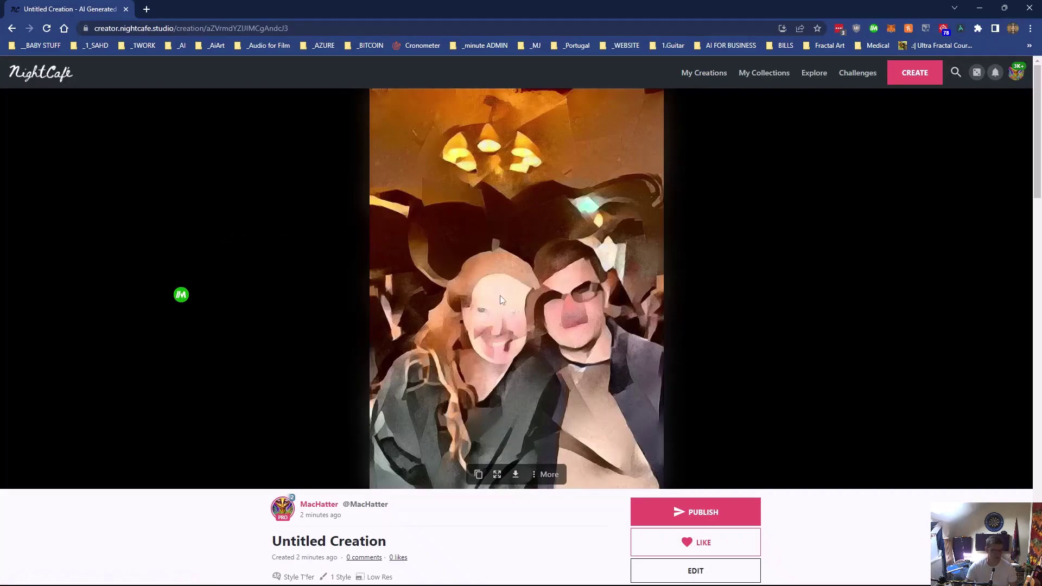
- Start a new creation and switch to Style Transfer on the legacy interface
left_click(917, 73)
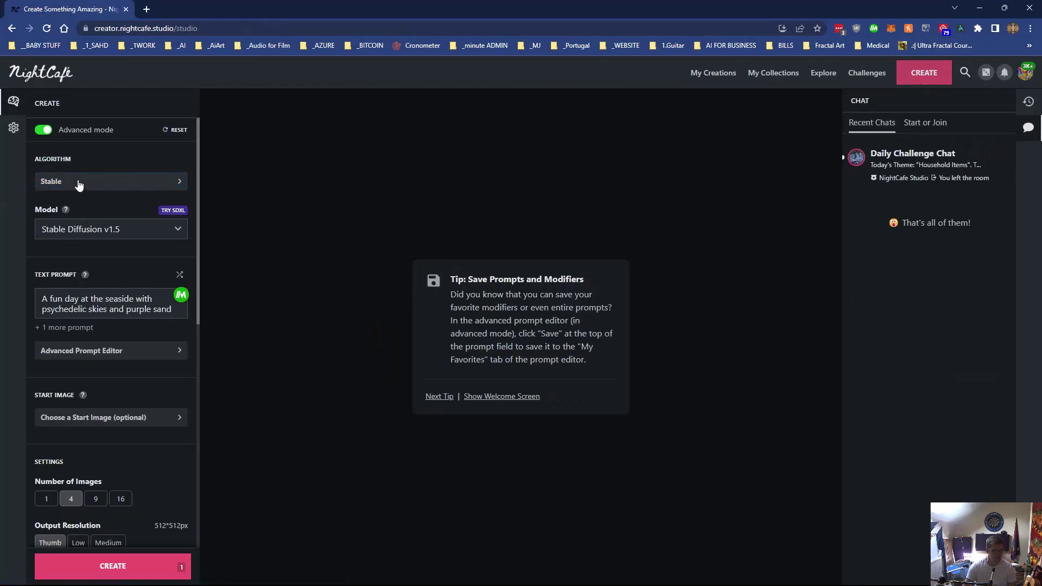
left_click(108, 184)
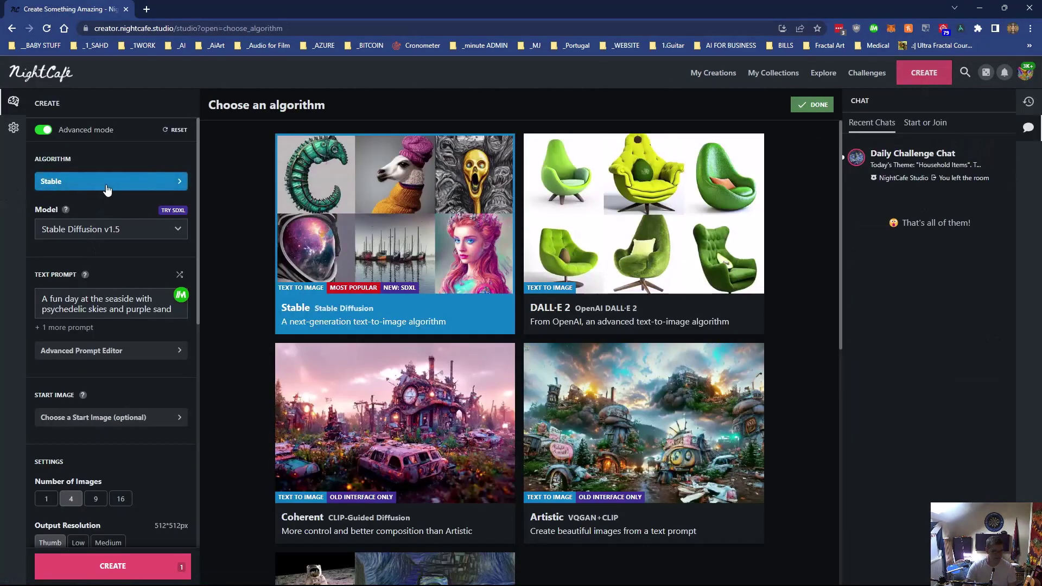
scroll(387, 307, "down", 8)
left_click(386, 307)
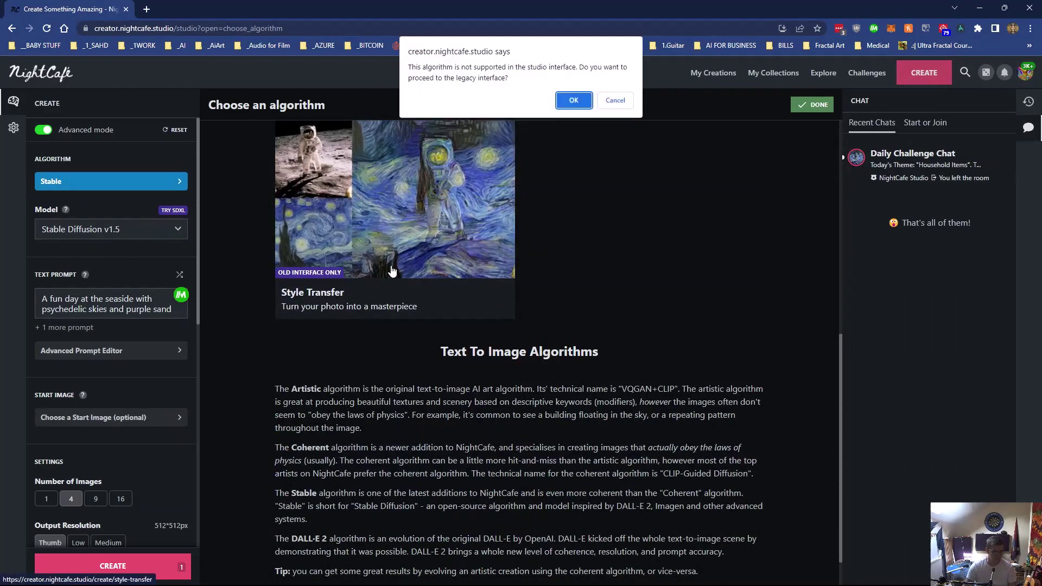
left_click(573, 101)
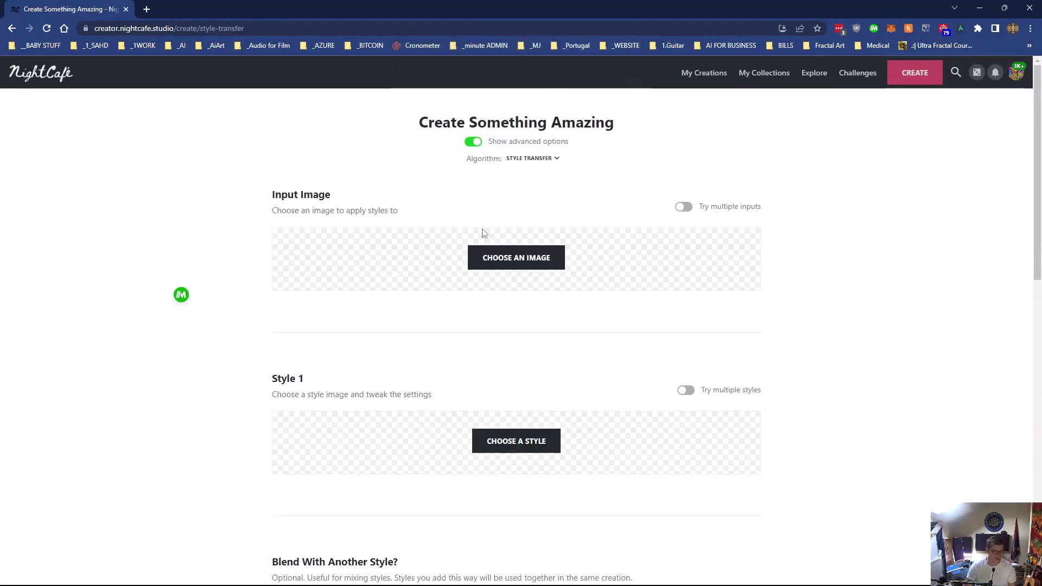
- Cancel the input and style pickers and go back to the algorithm list
left_click(509, 263)
left_click(460, 380)
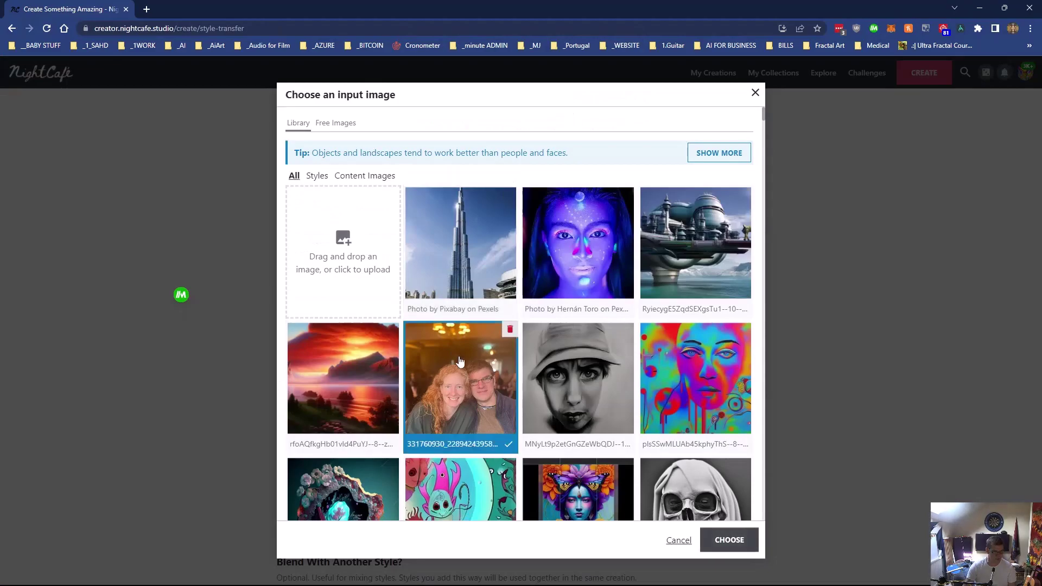
left_click(905, 268)
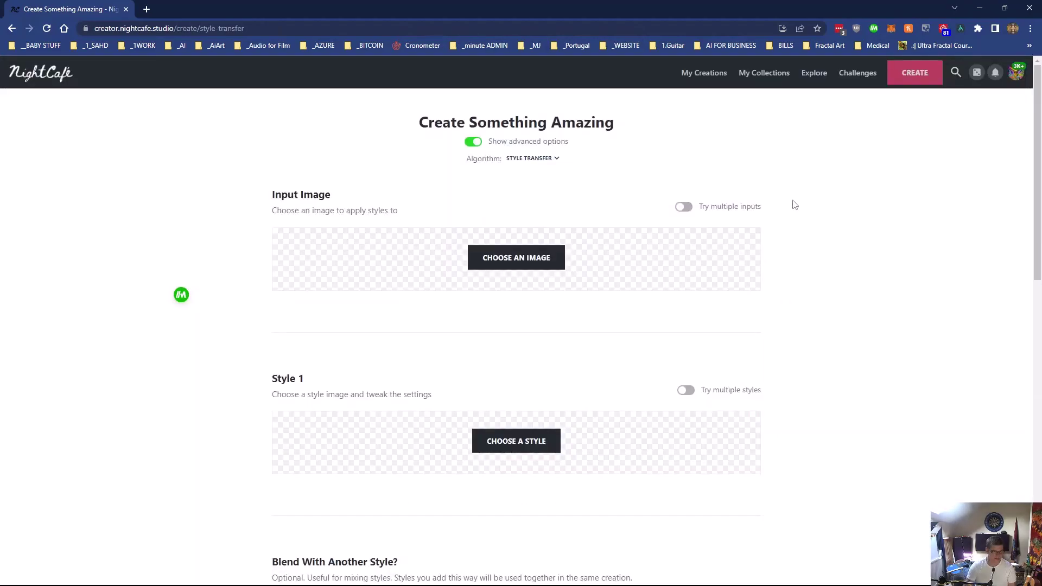
left_click(492, 438)
left_click(956, 282)
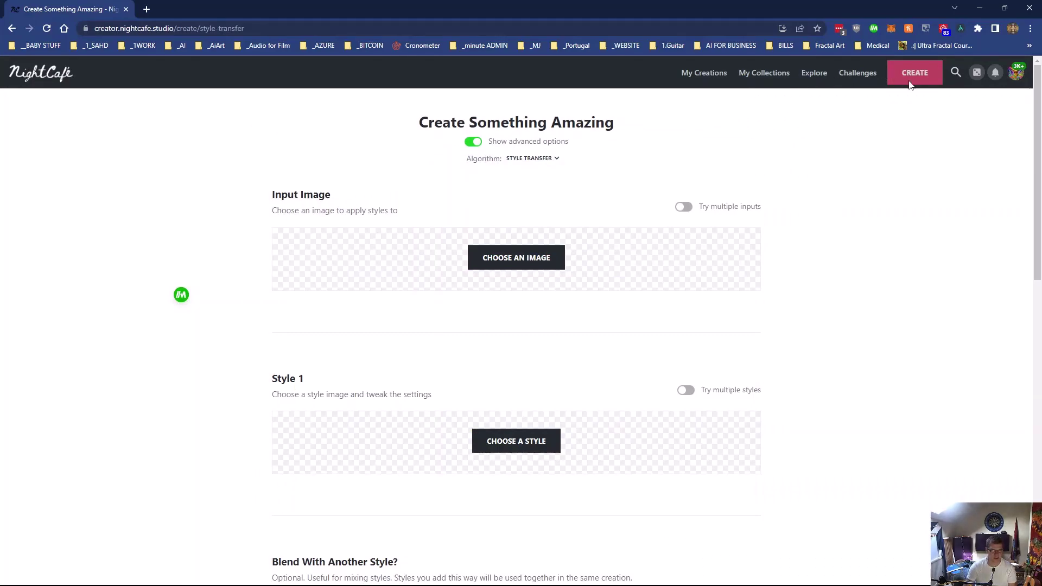
left_click(11, 28)
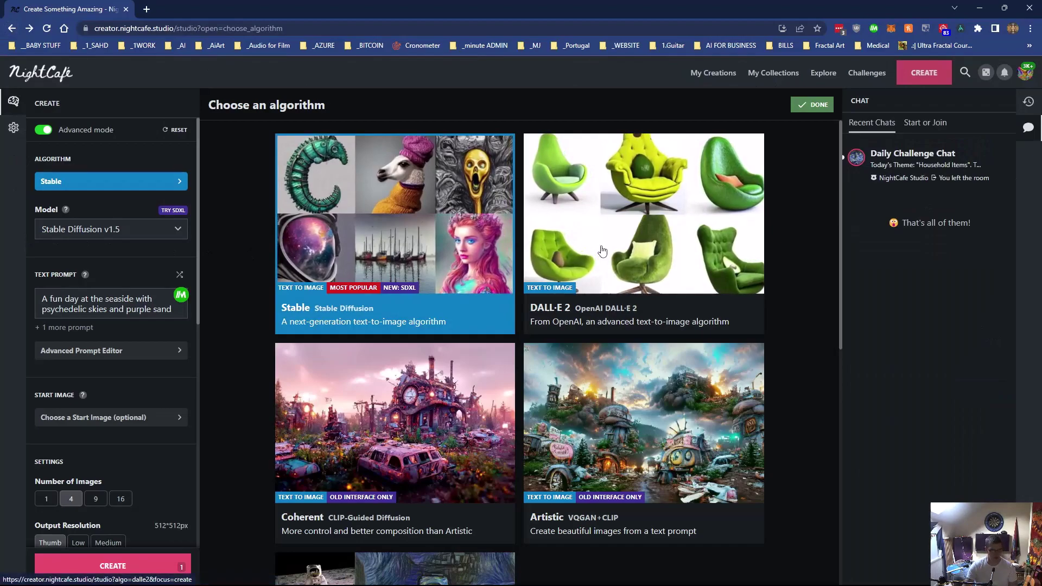
- Choose DALL-E 2 for the seaside prompt, bringing the cost to 3 credits
scroll(597, 287, "down", 3)
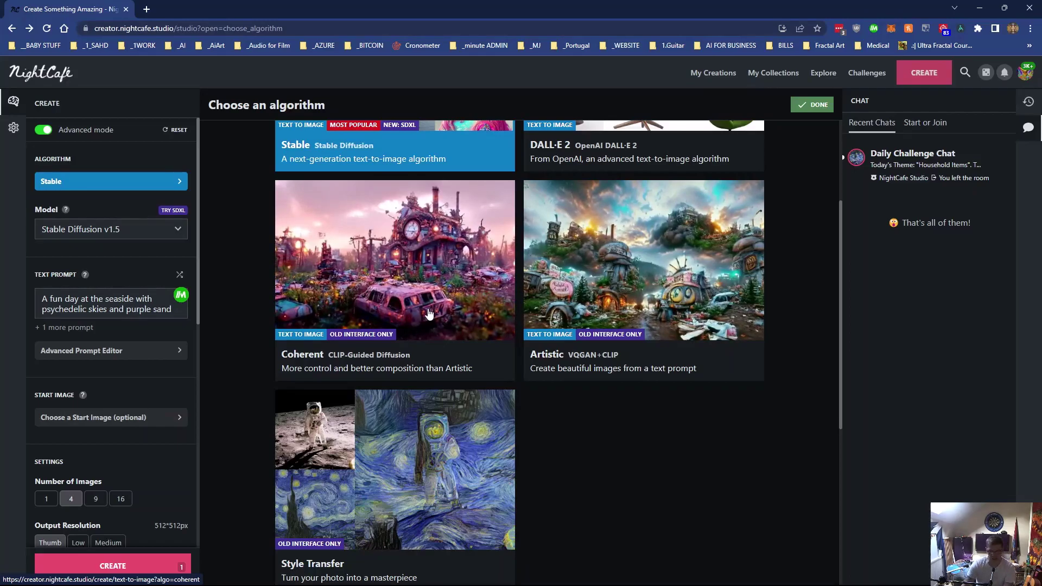
scroll(439, 248, "up", 1)
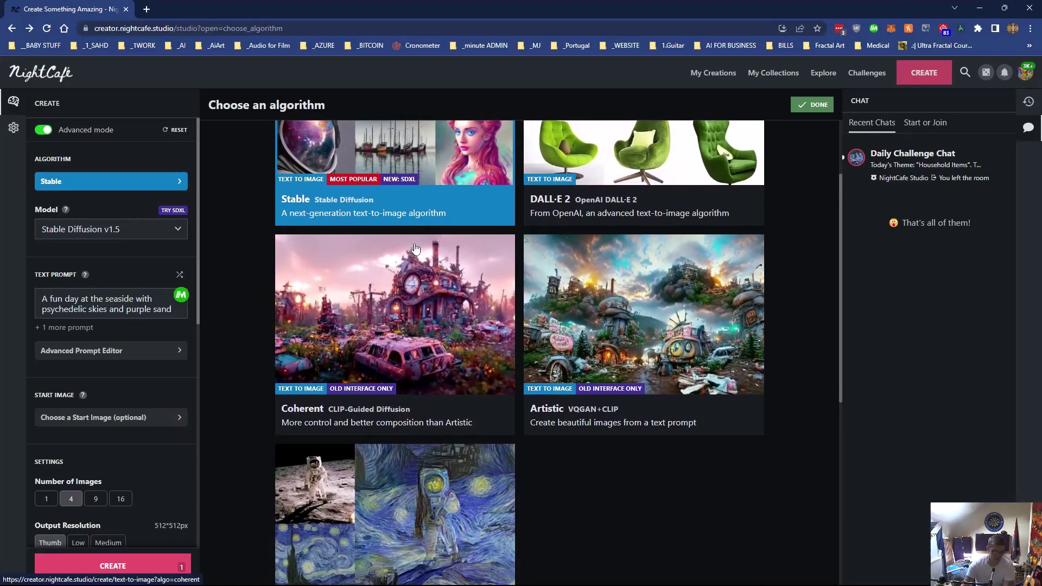
scroll(461, 271, "up", 2)
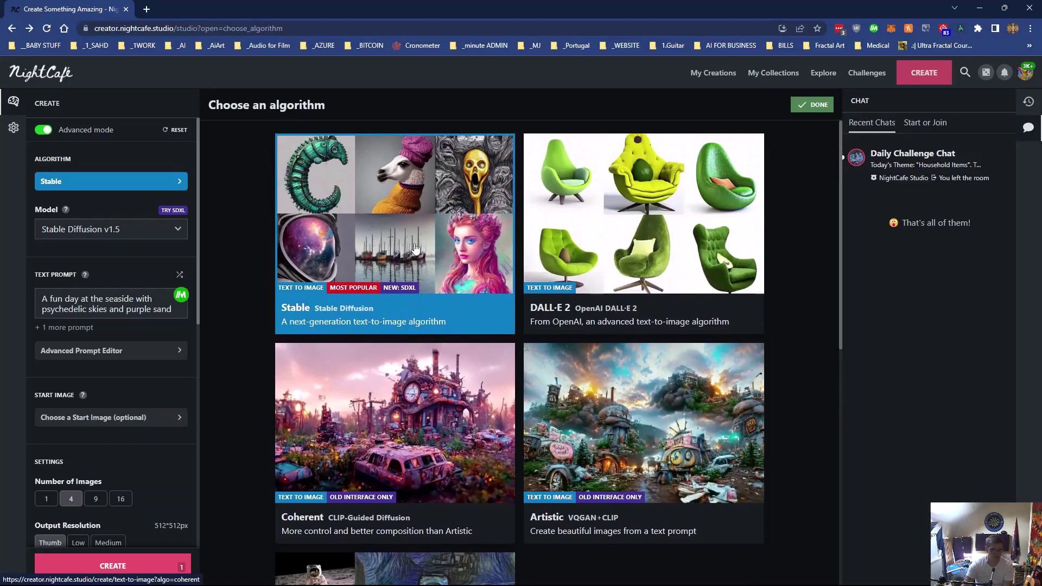
scroll(542, 304, "down", 2)
scroll(570, 326, "up", 2)
left_click(529, 325)
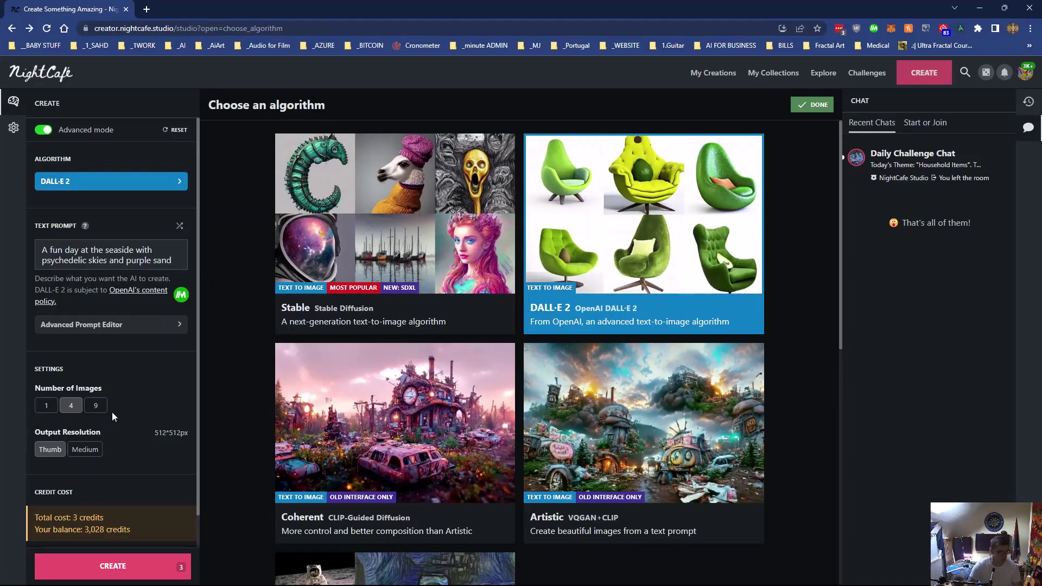
- Set the DALL-E 2 run to 9 images and start it, bringing up the 6.75-credit cost
left_click(97, 407)
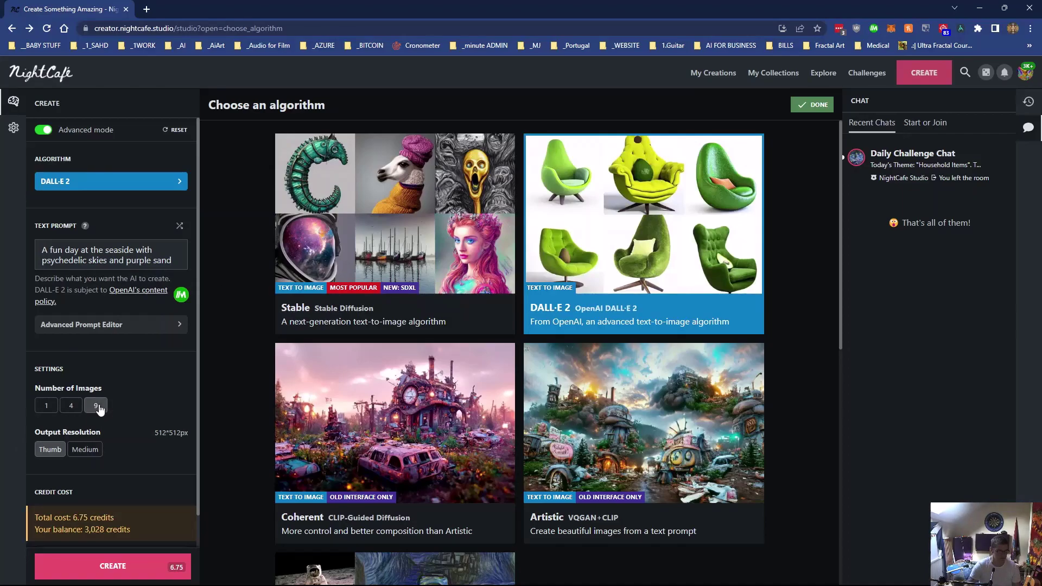
left_click_drag(177, 262, 24, 253)
left_click(135, 356)
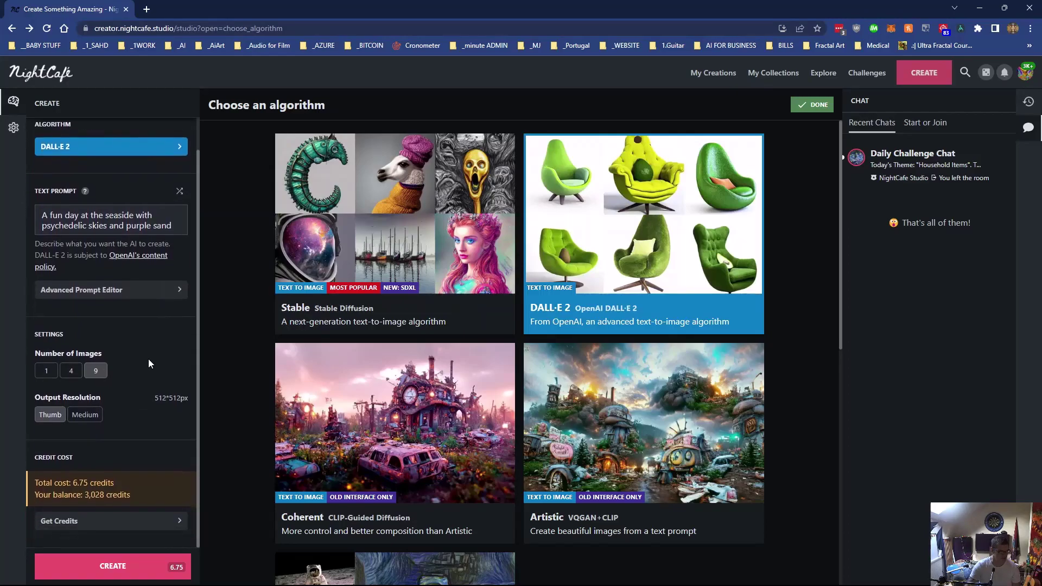
scroll(149, 362, "up", 1)
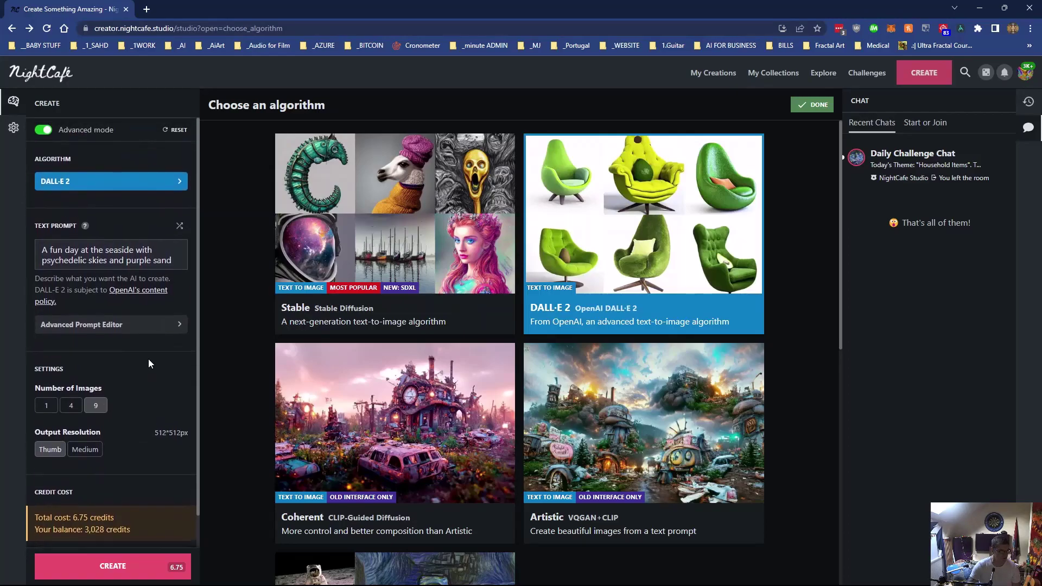
scroll(148, 359, "down", 1)
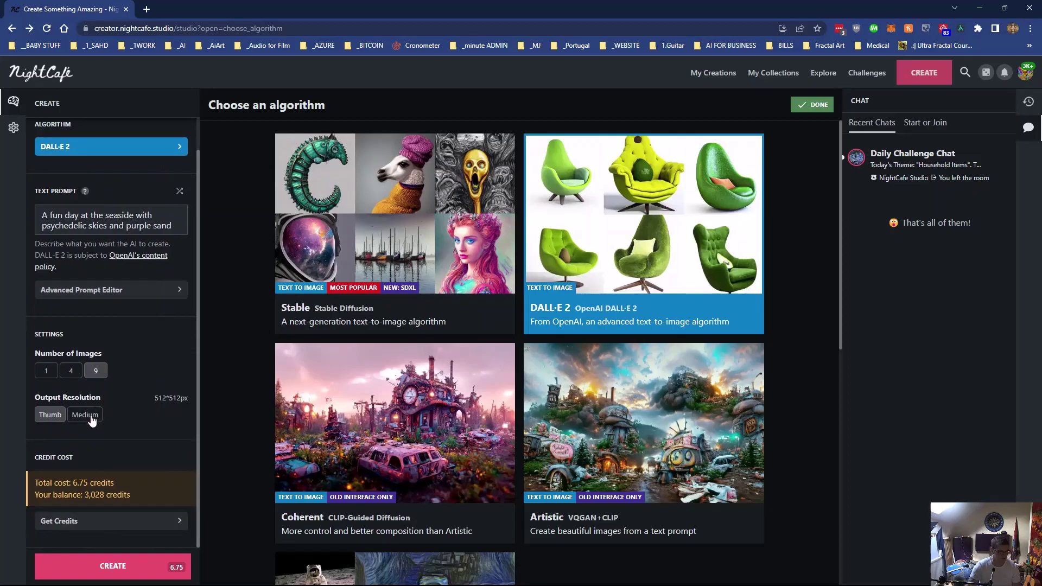
left_click(106, 560)
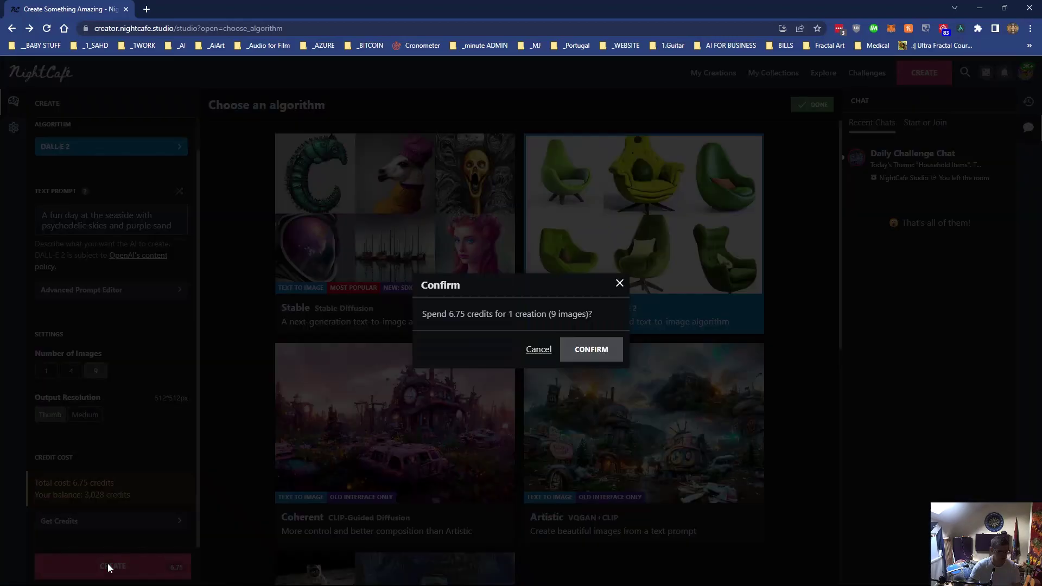
- Confirm spending 6.75 credits, close the running creation panel, and check My Creations
left_click(599, 351)
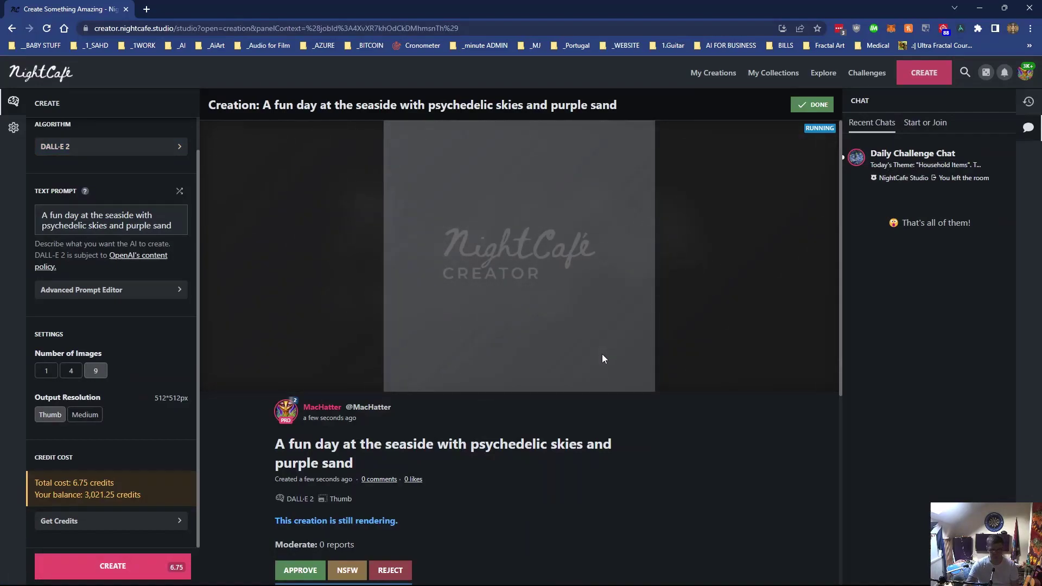
left_click(811, 103)
left_click(717, 73)
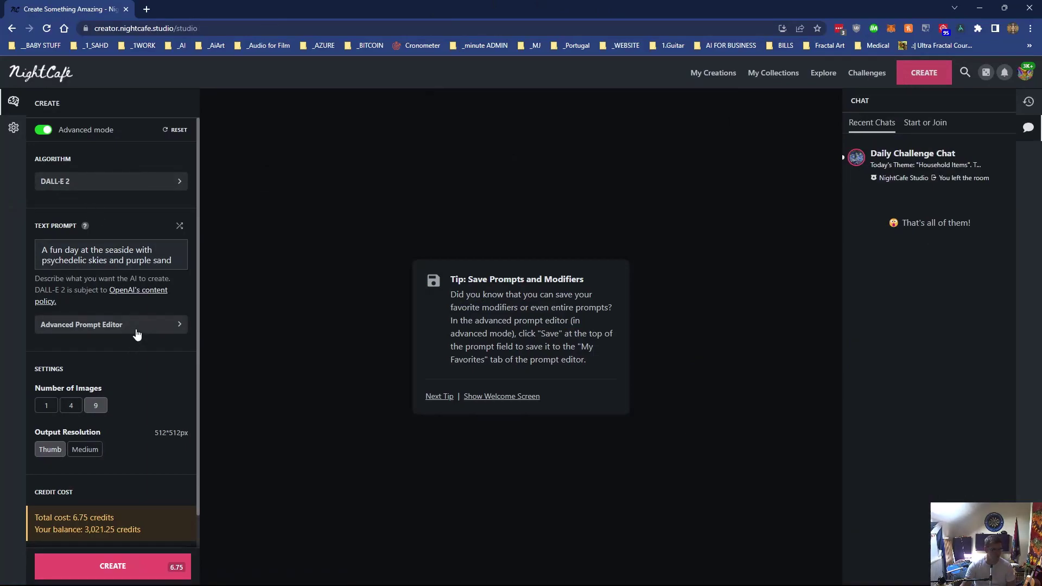
- Switch the algorithm back to Stable Diffusion with the v1.4 model
left_click(143, 183)
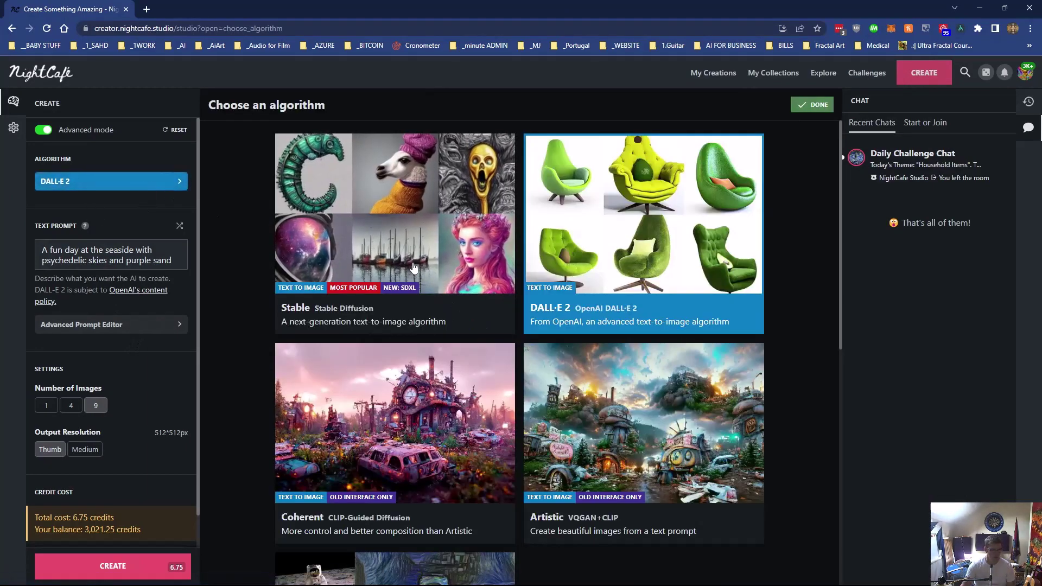
left_click(385, 332)
left_click(96, 231)
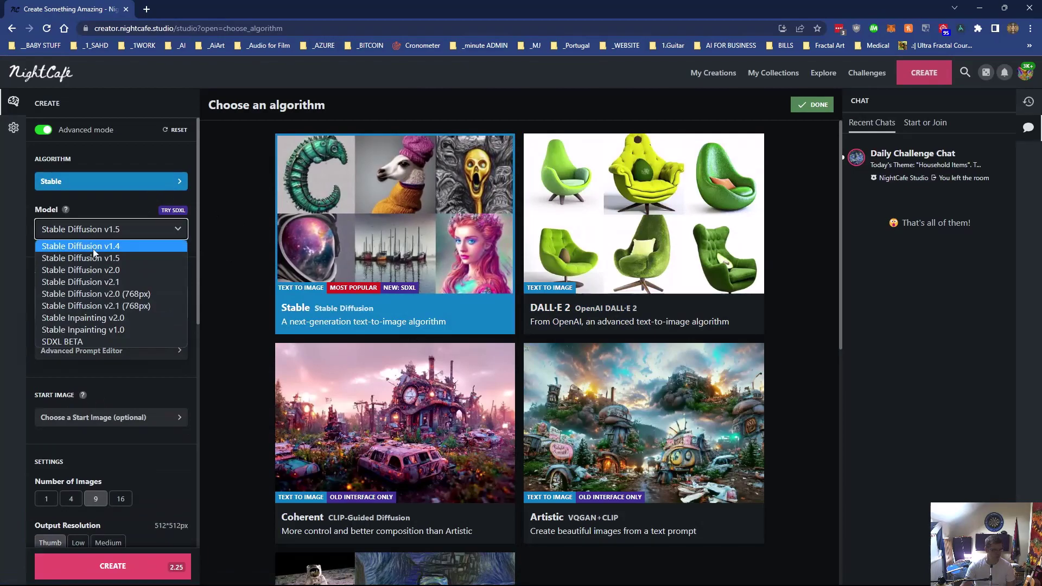
left_click(93, 247)
scroll(129, 352, "down", 5)
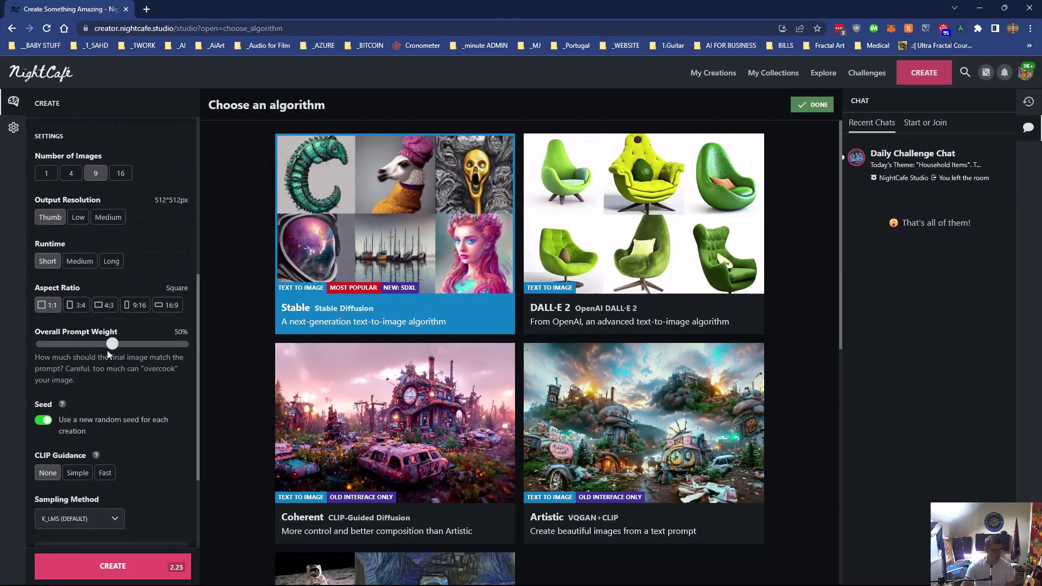
scroll(108, 325, "up", 2)
- Set the batch to 16 images with a 16:9 widescreen aspect ratio
left_click(120, 281)
scroll(102, 386, "down", 1)
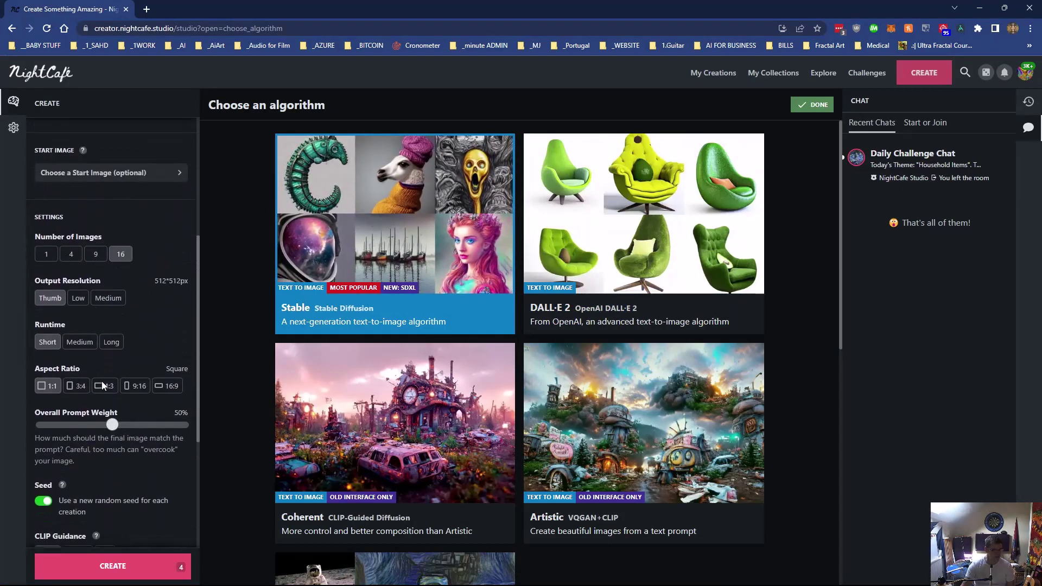
scroll(102, 386, "down", 4)
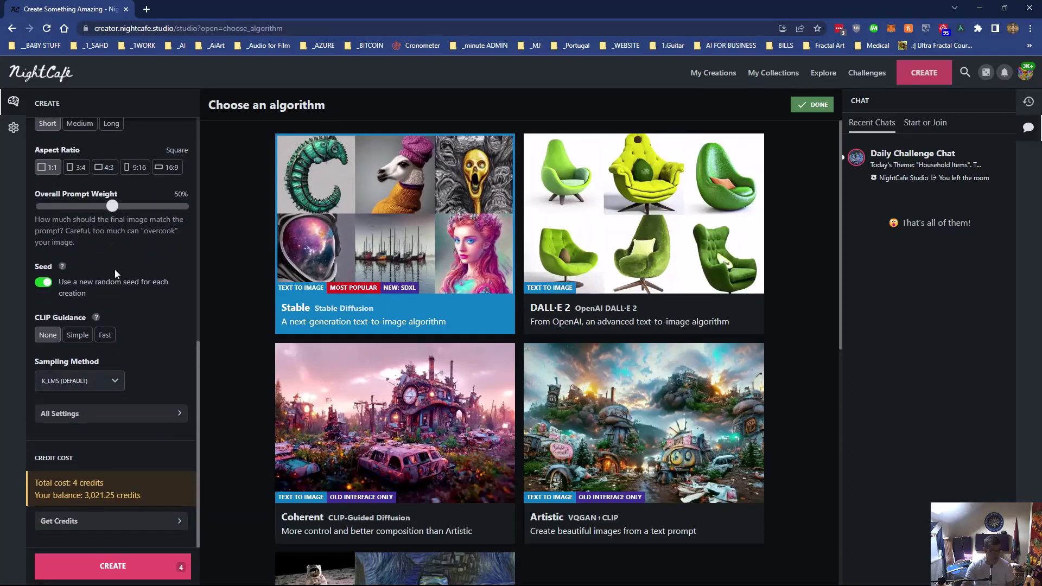
scroll(115, 271, "up", 8)
scroll(118, 272, "down", 5)
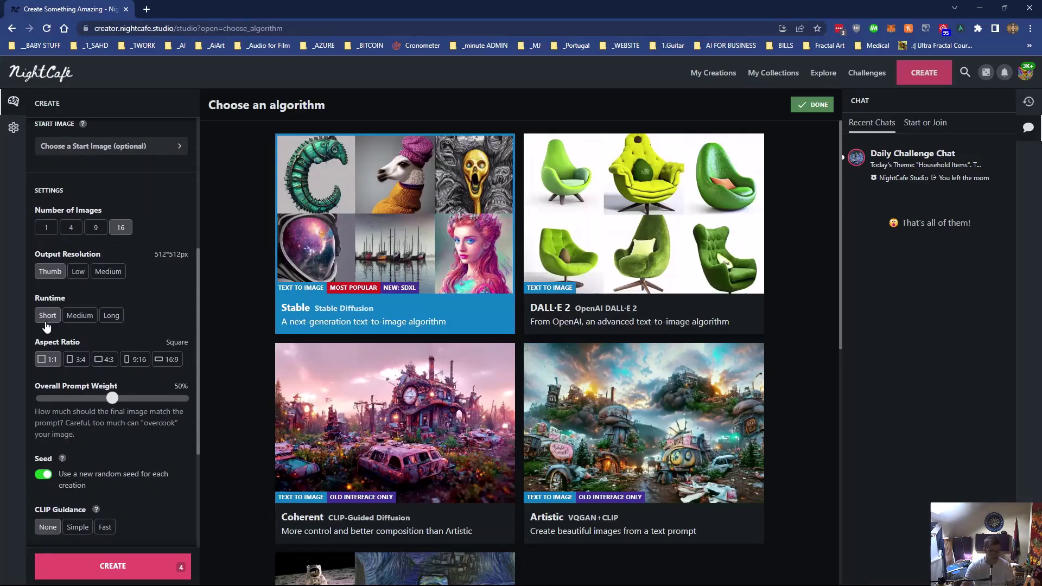
scroll(51, 325, "up", 5)
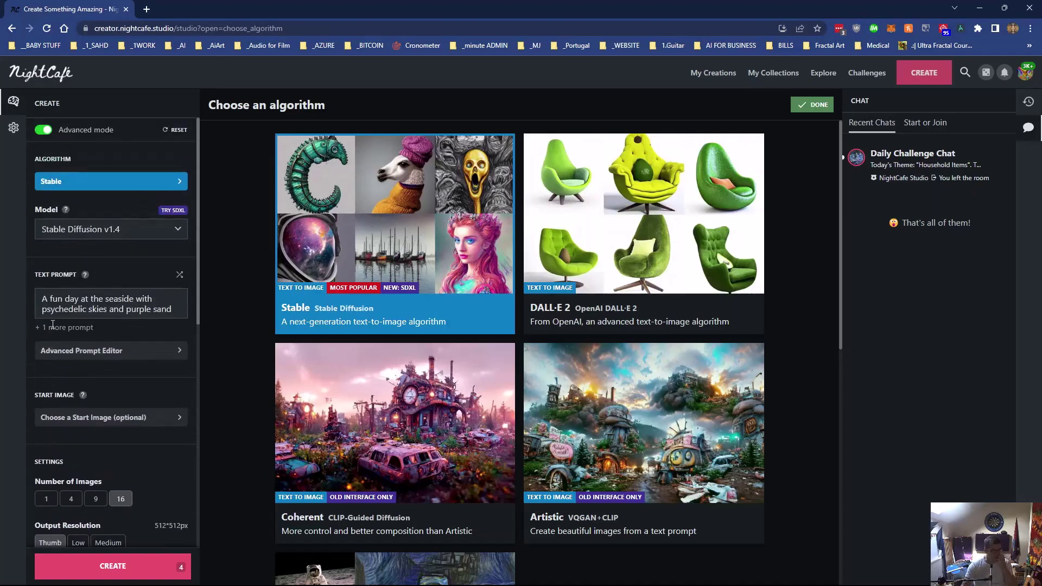
scroll(114, 307, "down", 5)
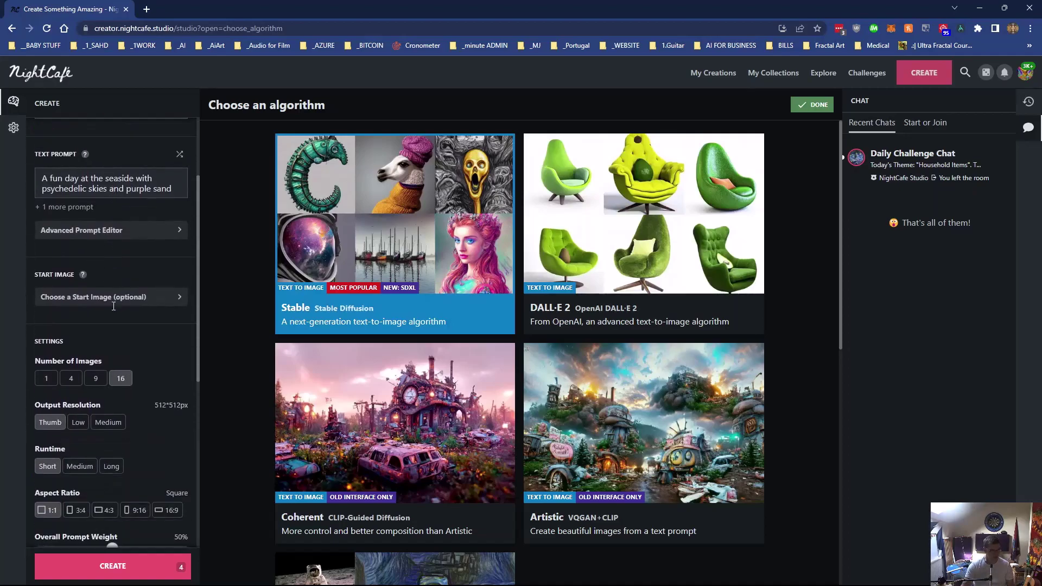
left_click(171, 359)
scroll(169, 319, "down", 1)
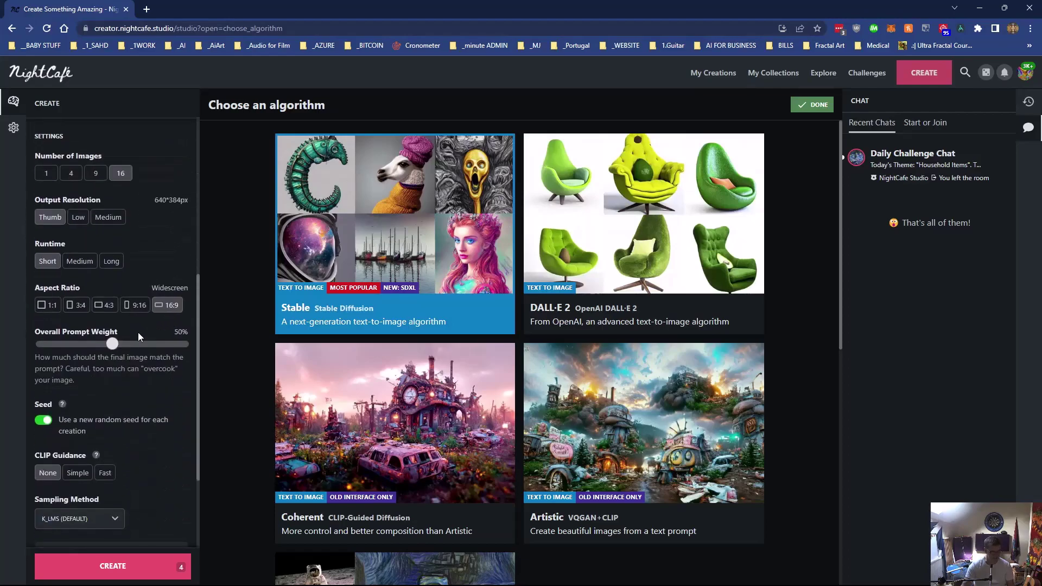
- Raise the overall prompt weight from 50% to 80%, keeping the K_LMS sampling method
left_click_drag(119, 348, 155, 350)
scroll(111, 308, "up", 5)
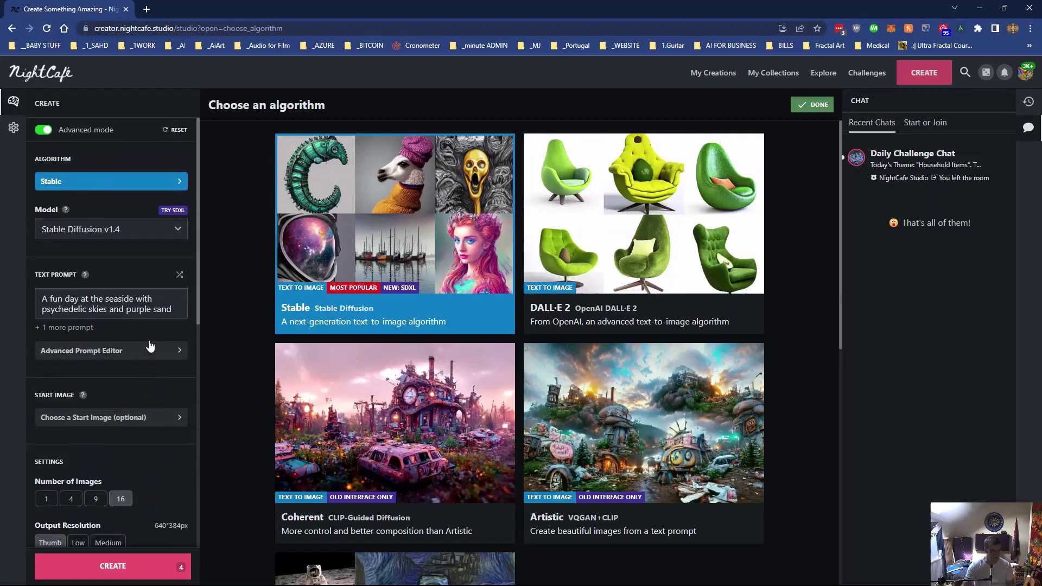
scroll(143, 312, "down", 6)
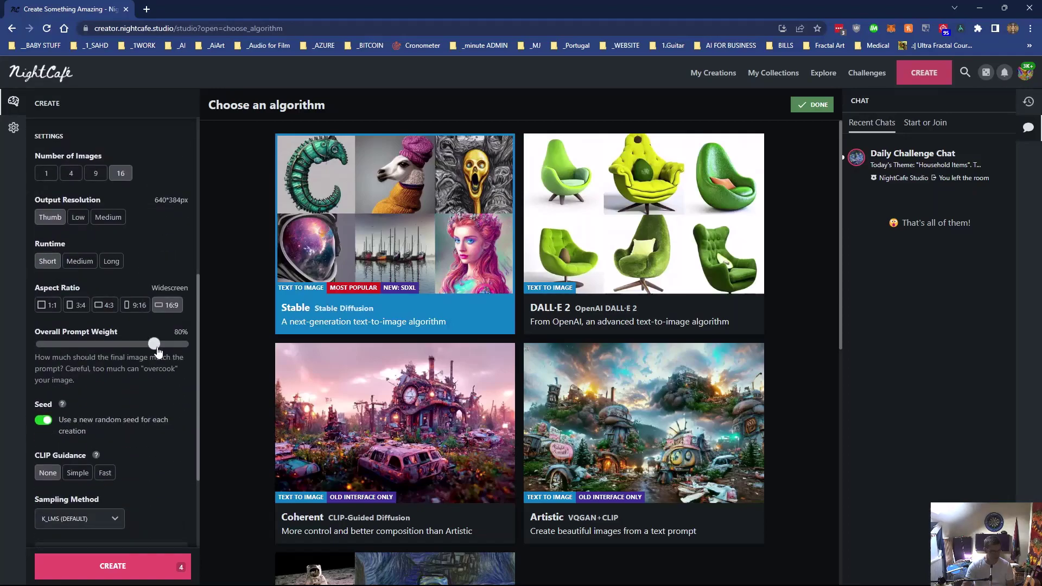
scroll(48, 428, "down", 3)
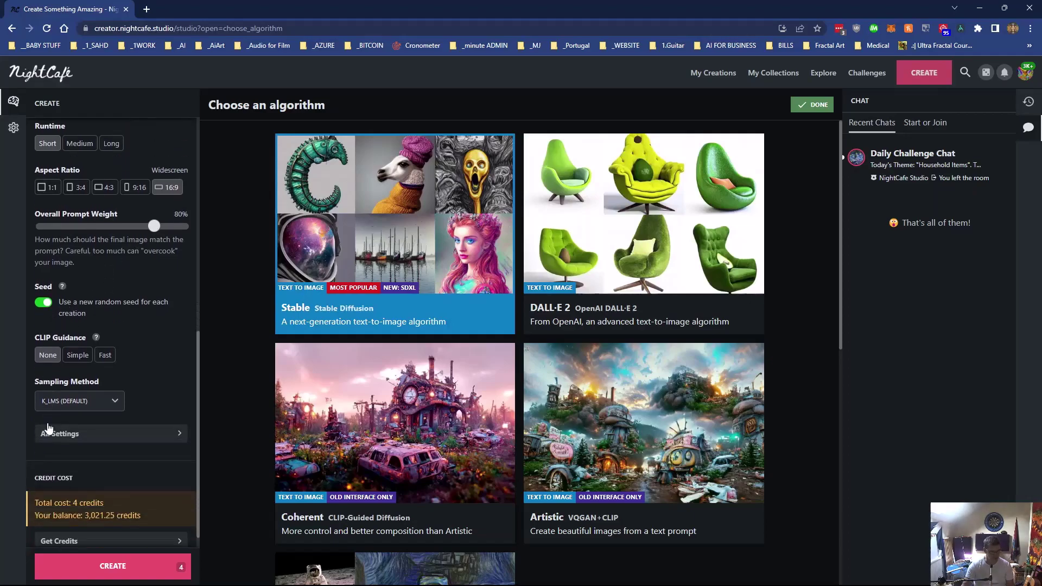
left_click(102, 383)
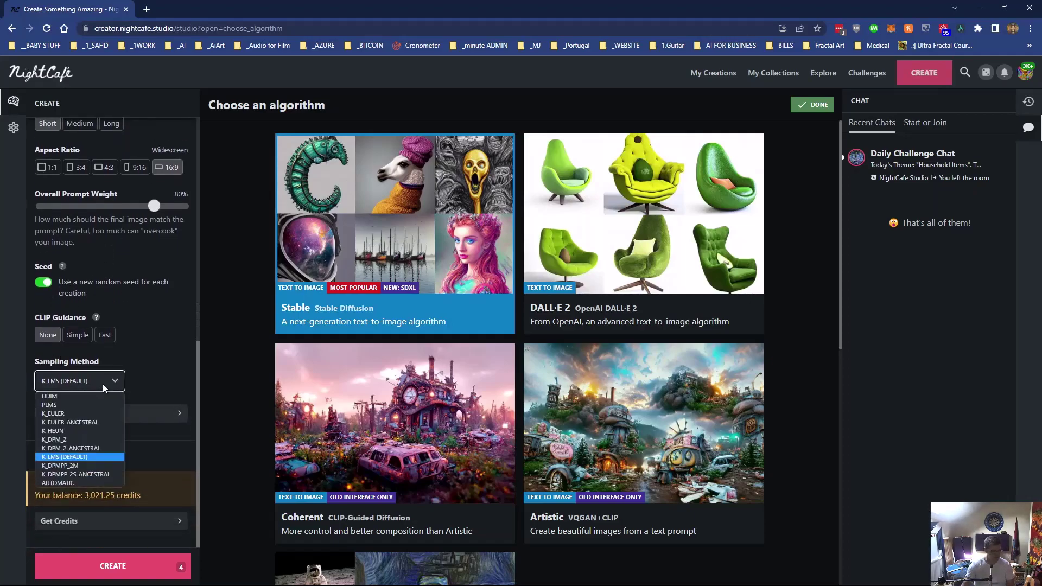
left_click(143, 344)
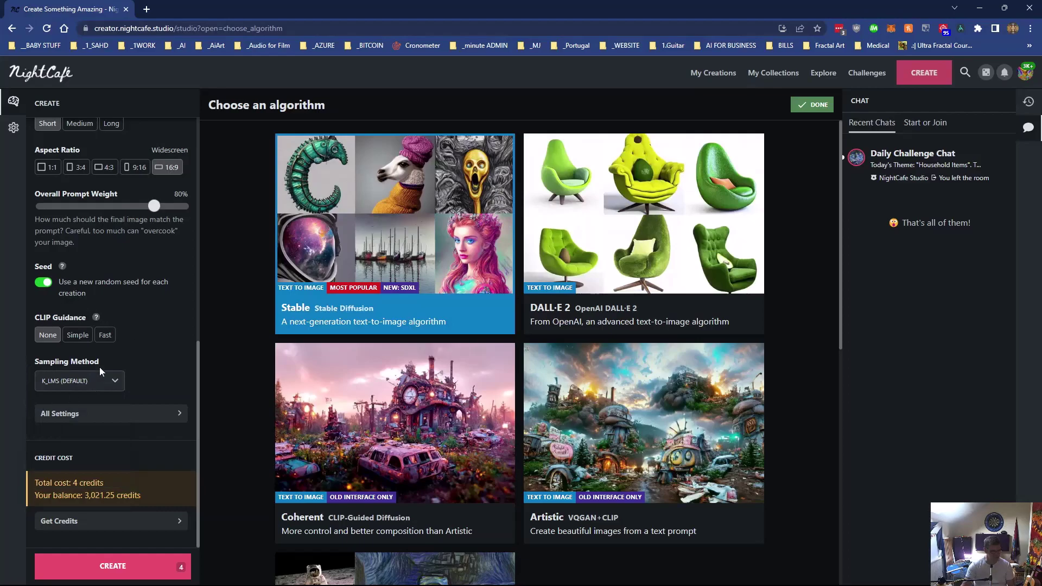
left_click(93, 382)
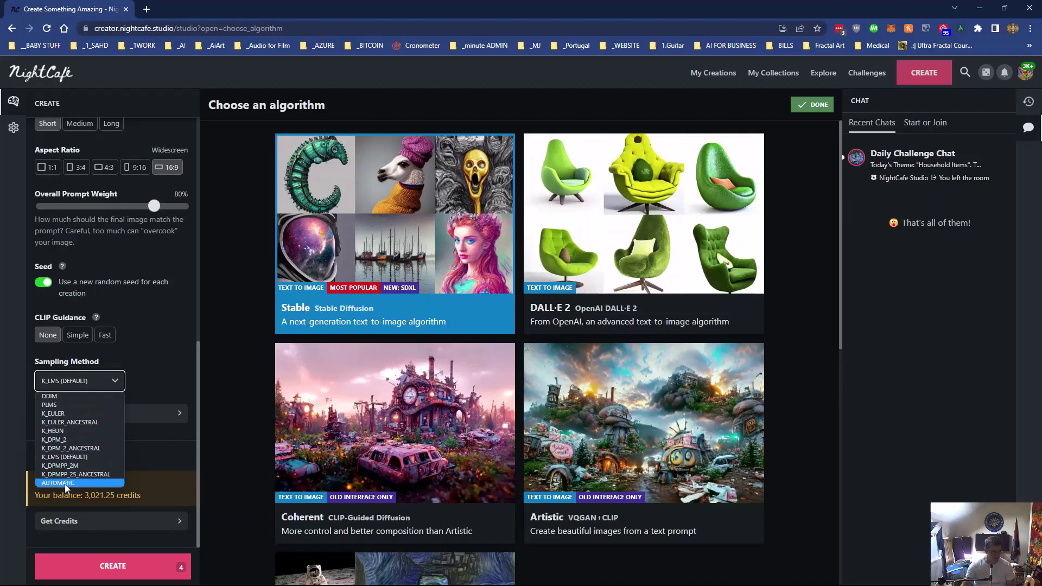
- Start rendering the 16-image Stable seaside creation and follow it in My Creations
left_click(96, 384)
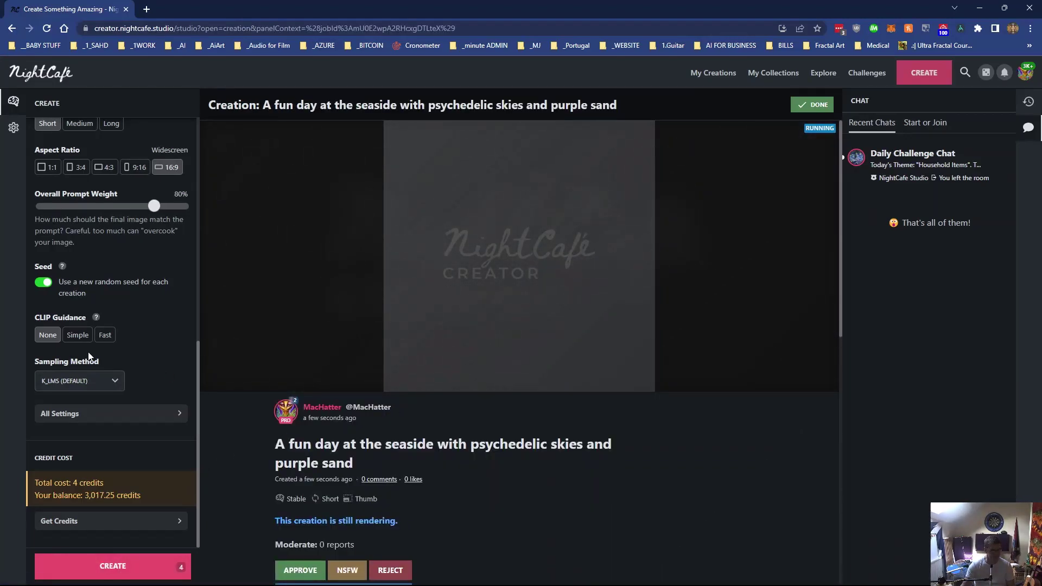
scroll(87, 356, "up", 10)
left_click(109, 229)
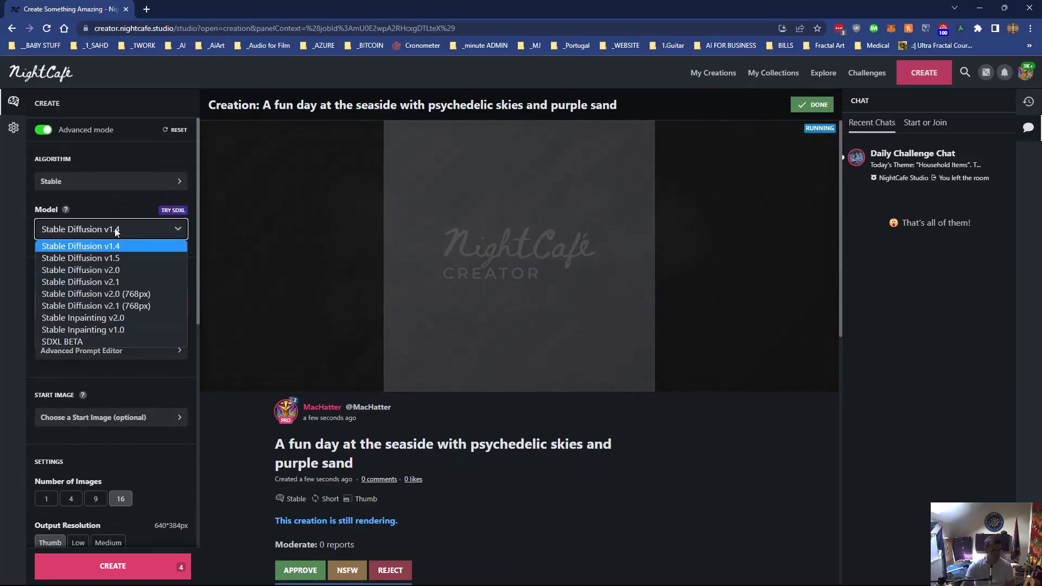
left_click(727, 73)
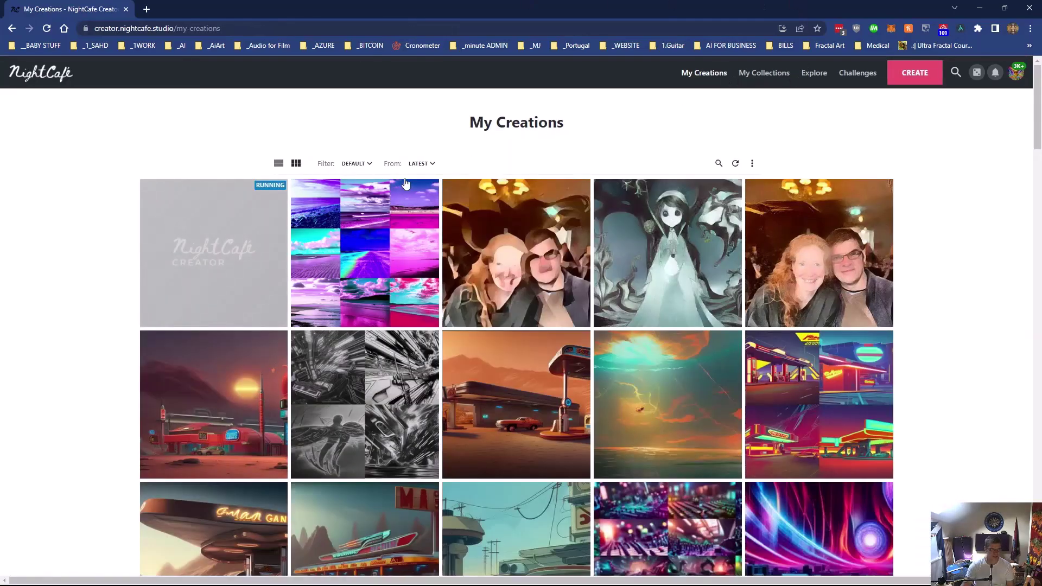
- Reuse the finished creation's settings and create it again with Stable Diffusion v1.5
mouse_move(170, 309)
left_click(171, 252)
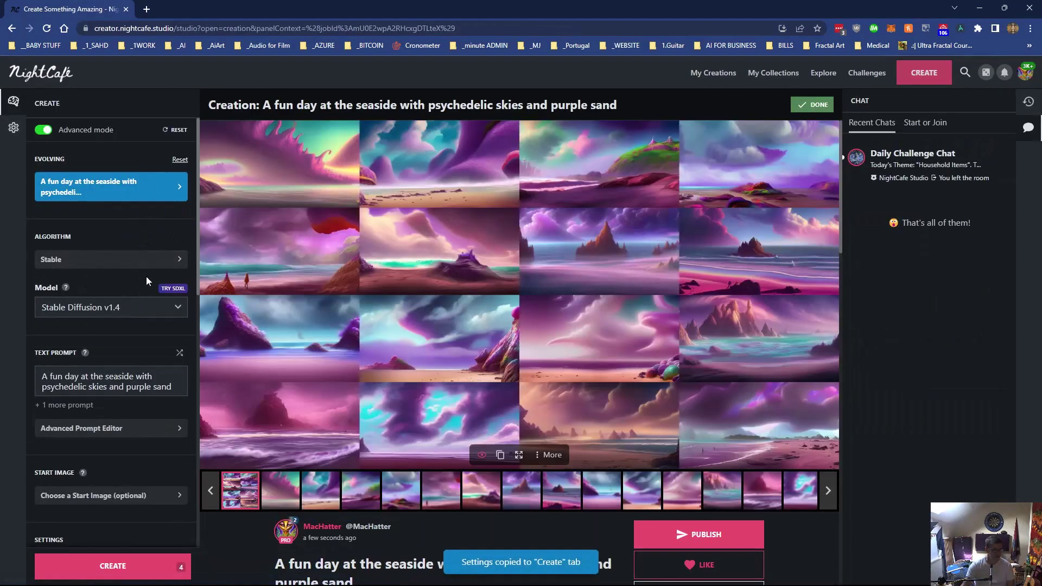
left_click(132, 309)
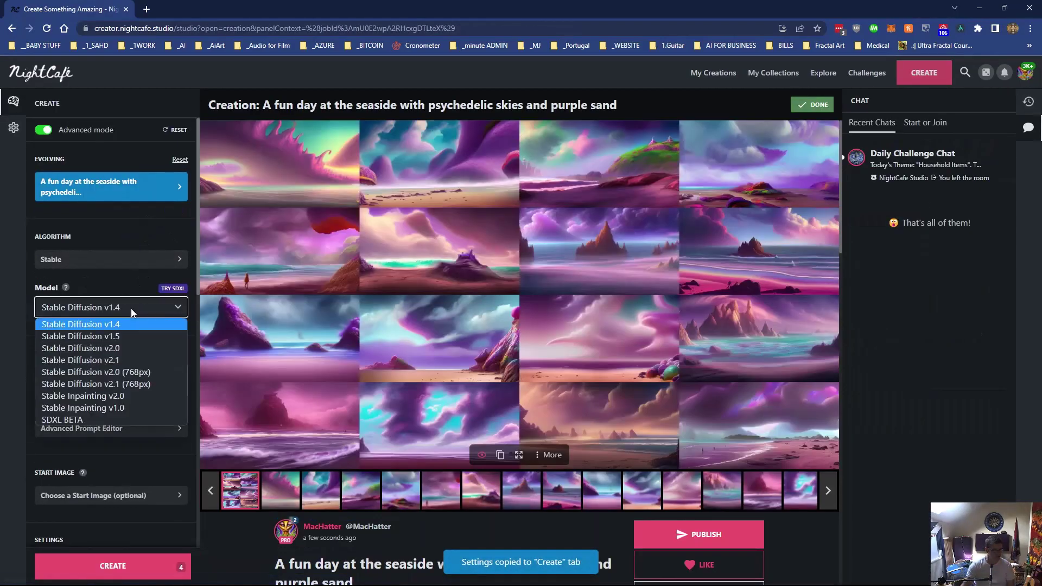
left_click(125, 337)
left_click(121, 568)
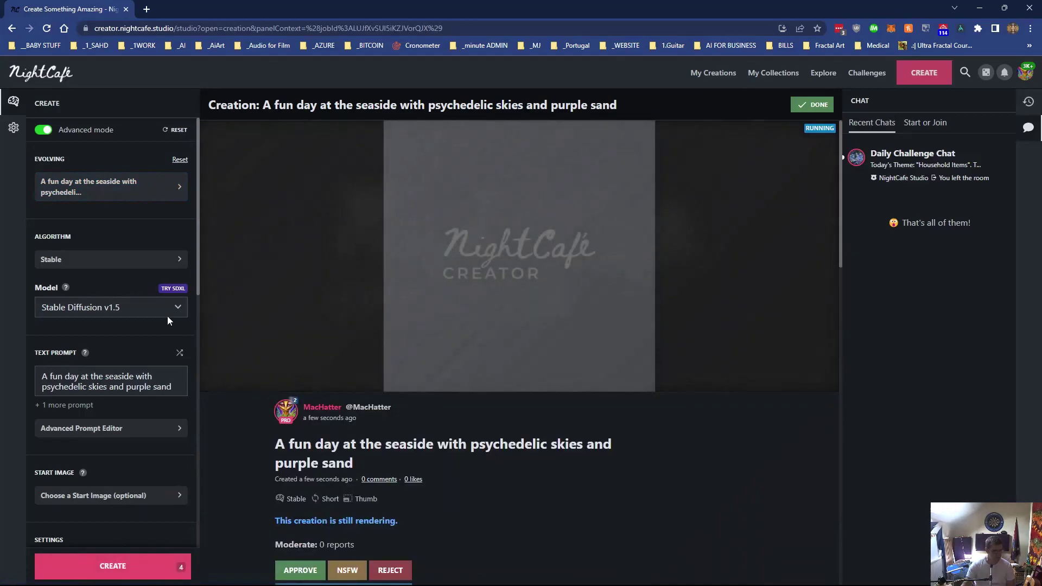
- Create the same seaside prompt again with Stable Diffusion v2.1
left_click(149, 308)
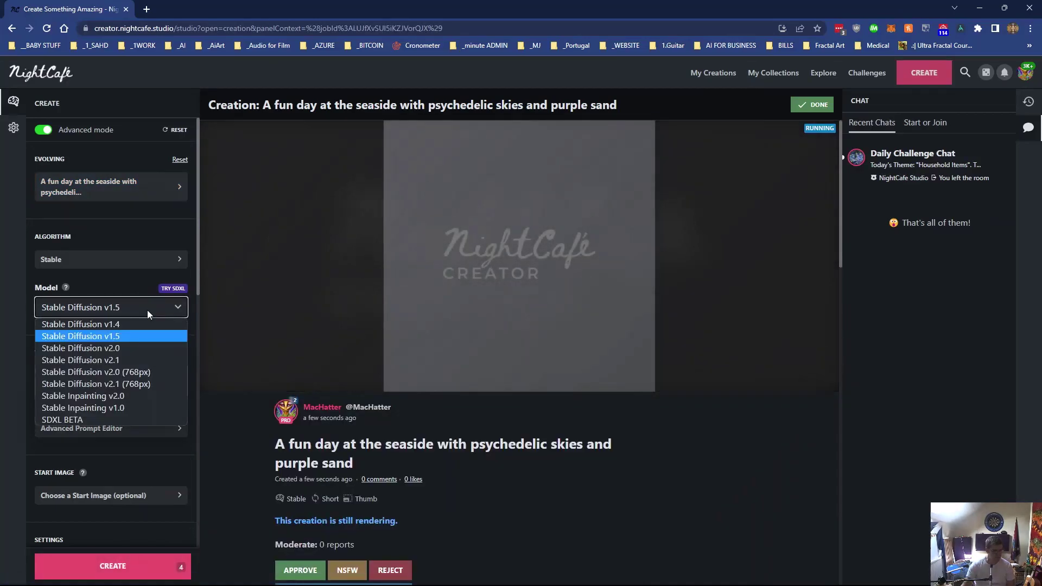
left_click(130, 360)
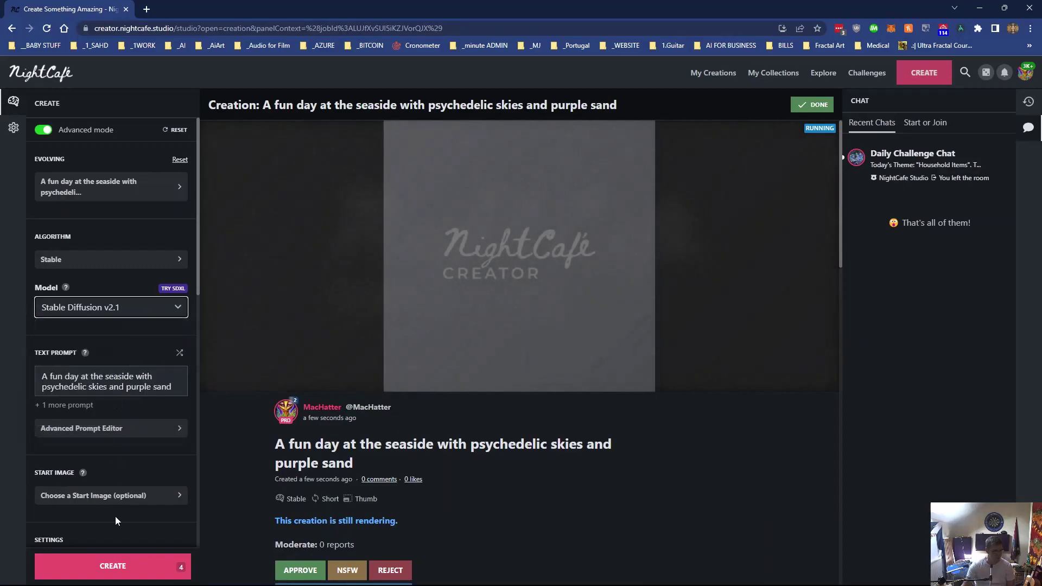
left_click(113, 566)
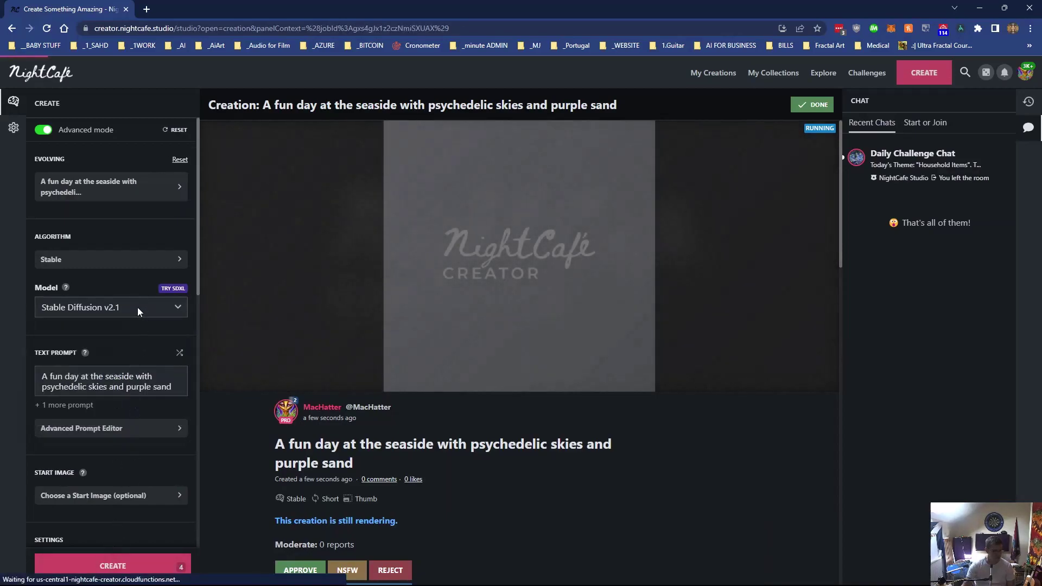
- Create it with SDXL BETA, confirming 12 credits for 16 images
left_click(138, 307)
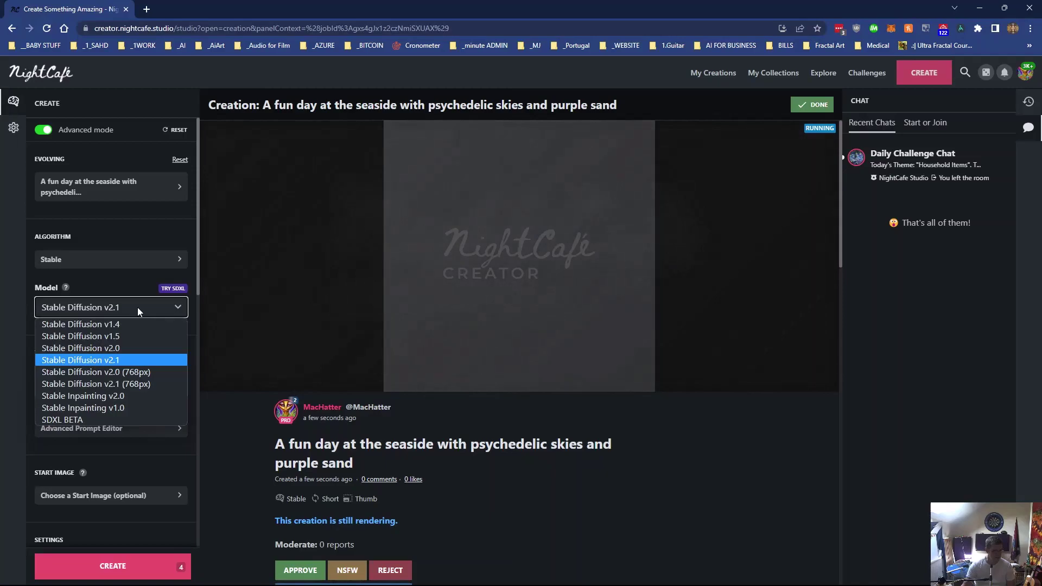
left_click(104, 417)
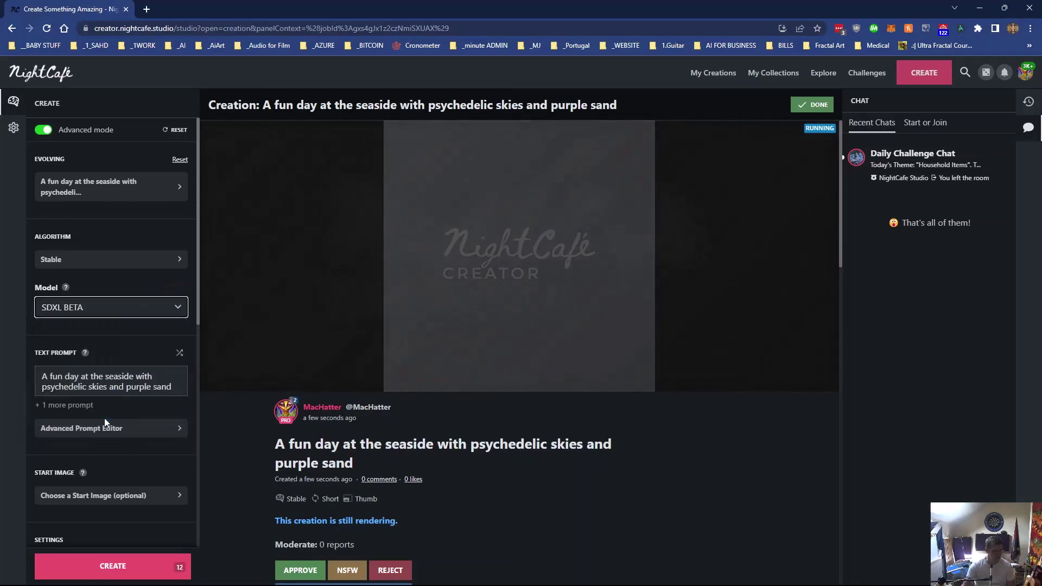
left_click(88, 566)
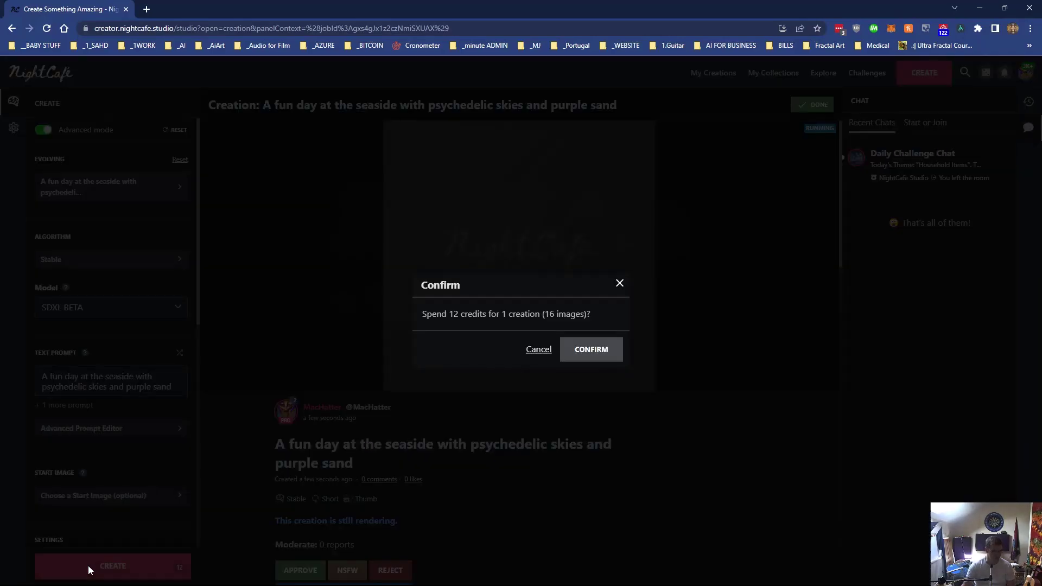
left_click(589, 358)
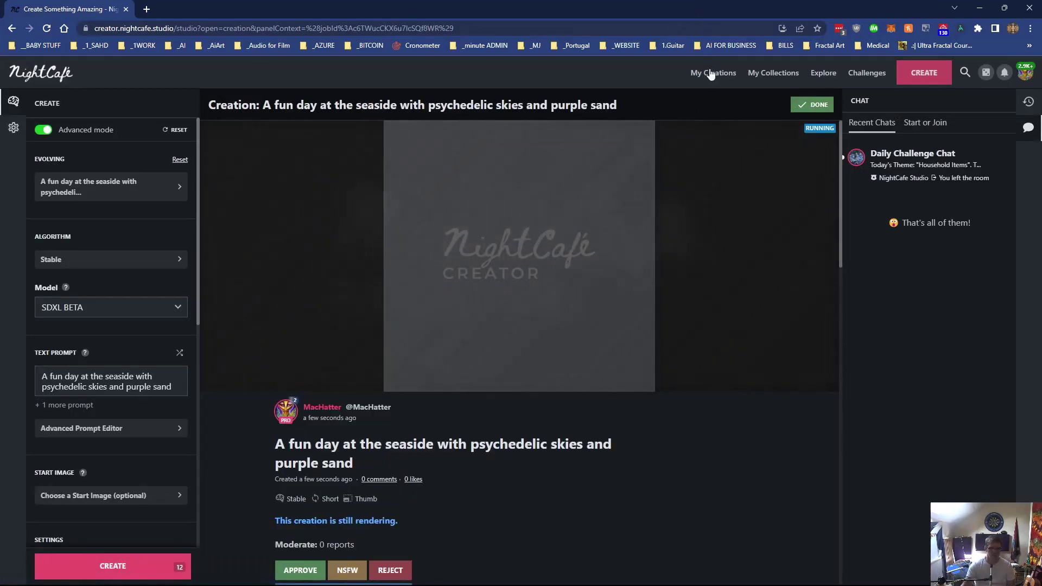
- Open each recent seaside creation from My Creations in turn to view its image grid
left_click(711, 74)
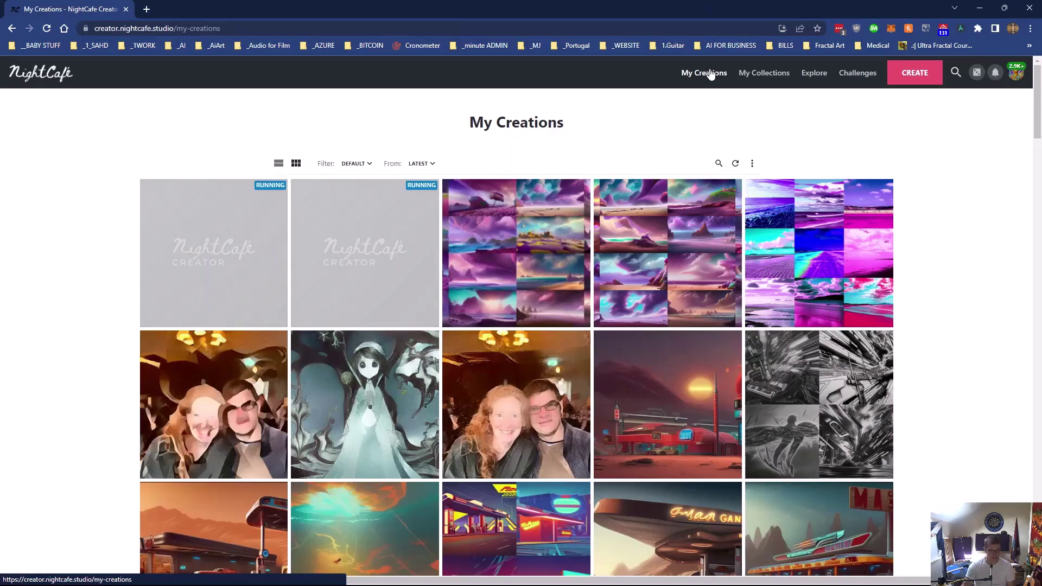
left_click(666, 228)
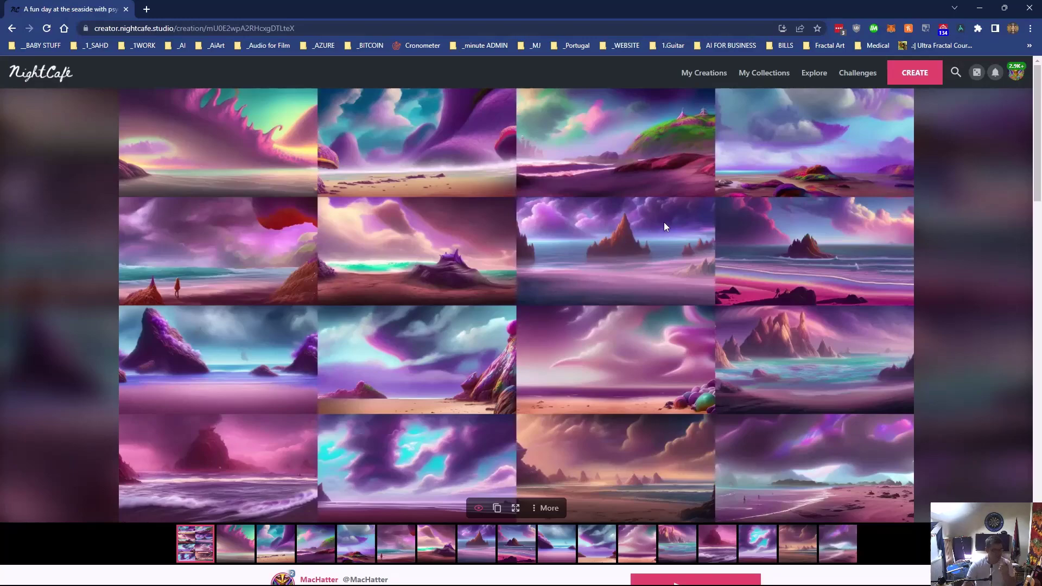
left_click(711, 77)
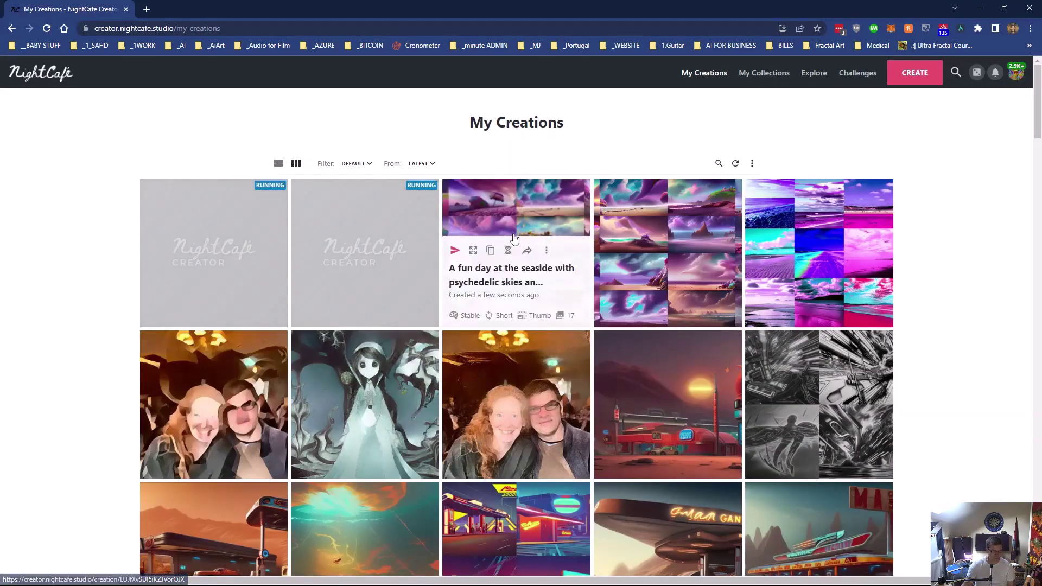
left_click(515, 238)
right_click(513, 234)
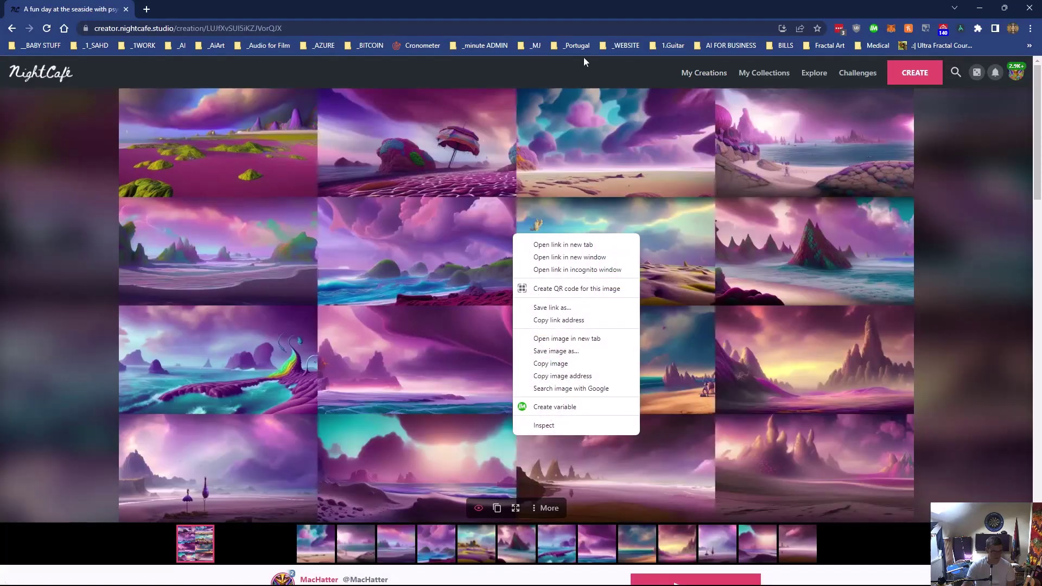
left_click(634, 61)
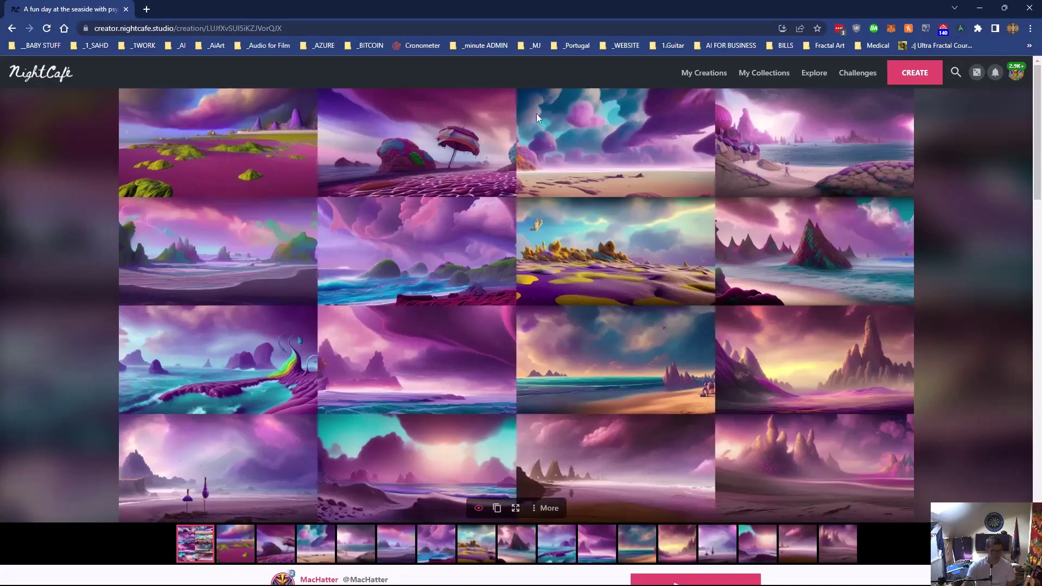
left_click(715, 74)
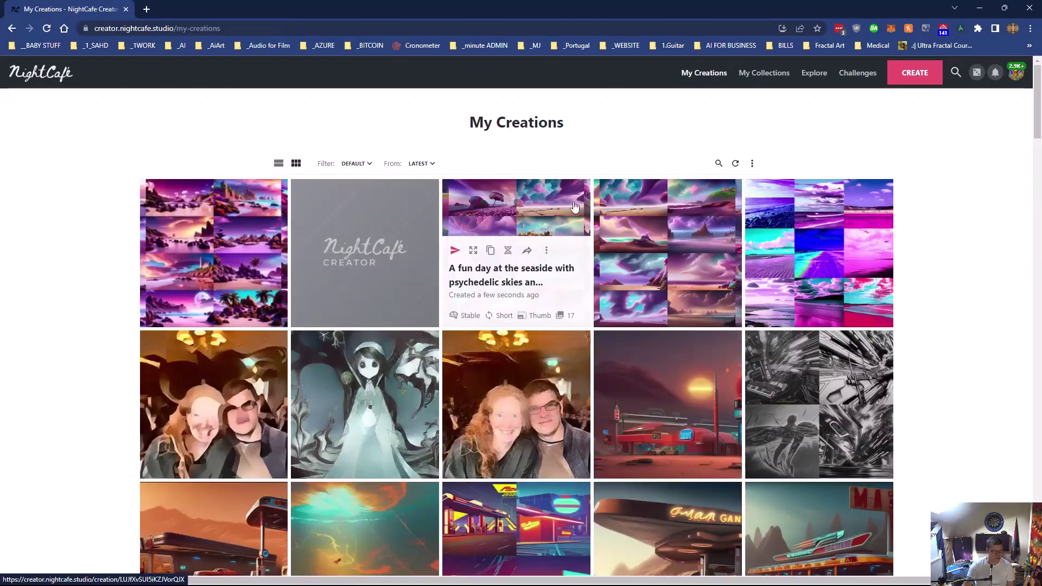
left_click(343, 225)
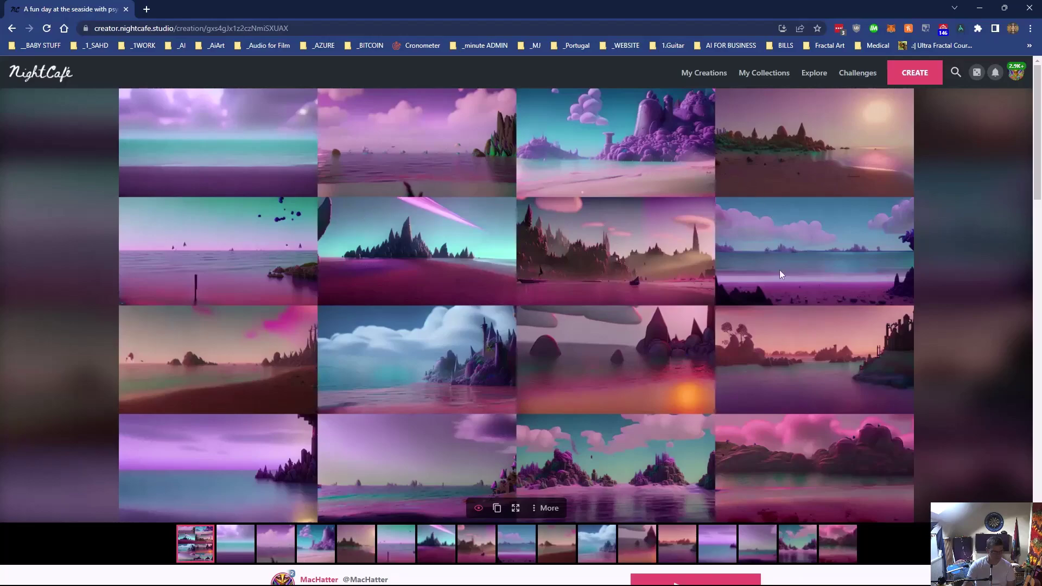
left_click(716, 78)
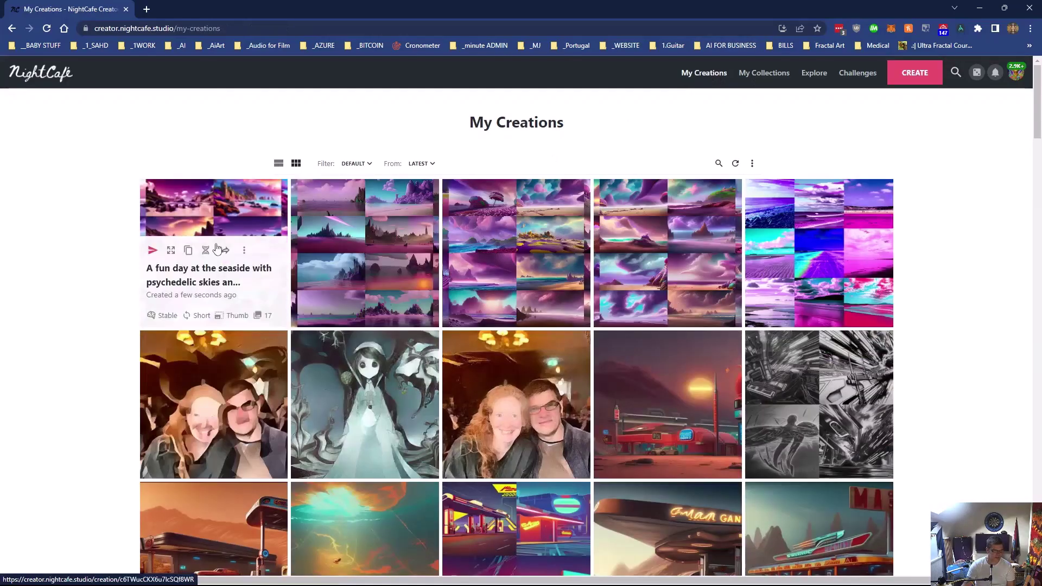
left_click(212, 235)
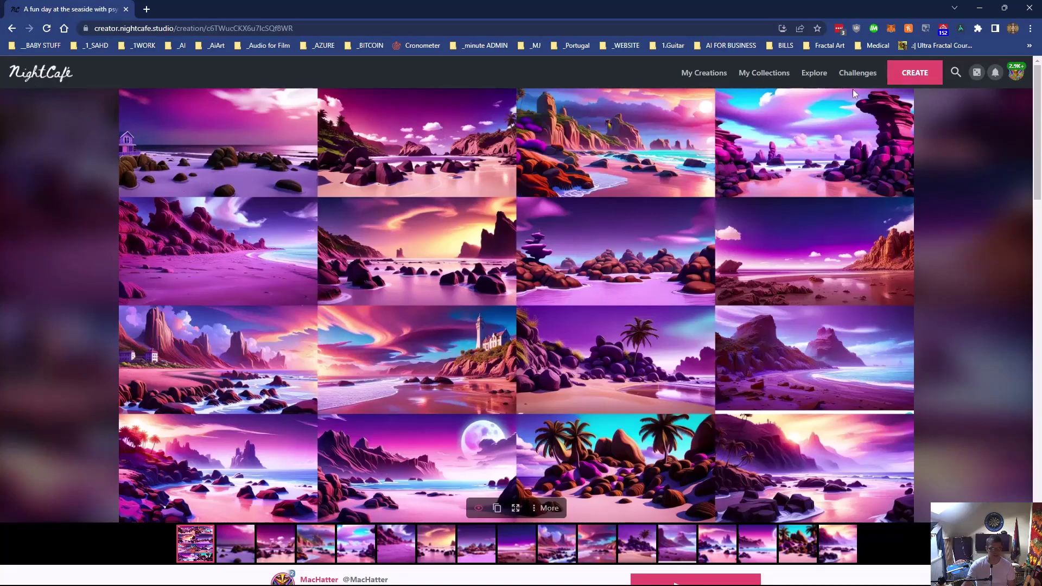
left_click(706, 73)
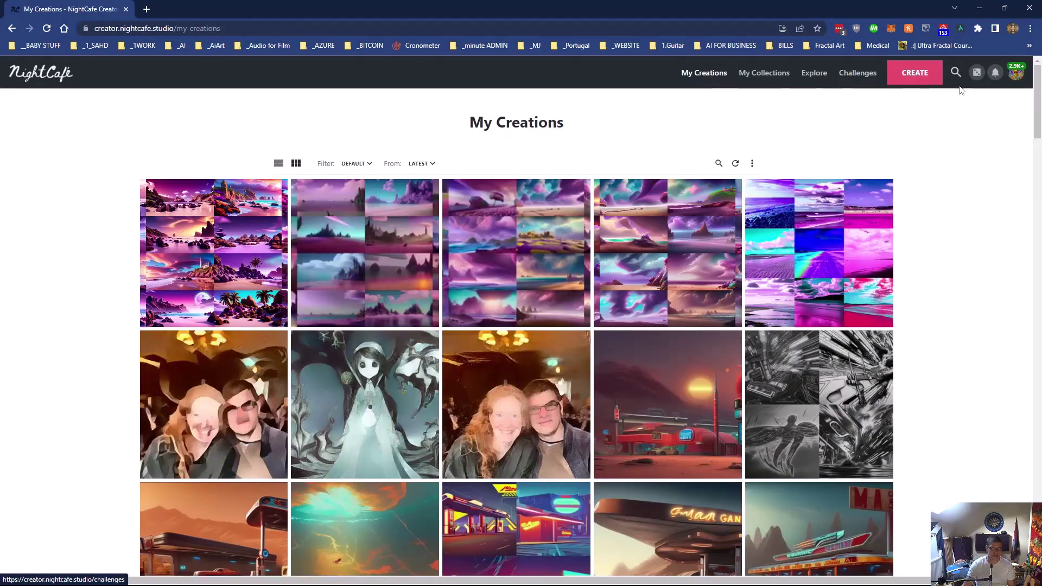
- Start a new creation and set its model to SDXL BETA
left_click(930, 81)
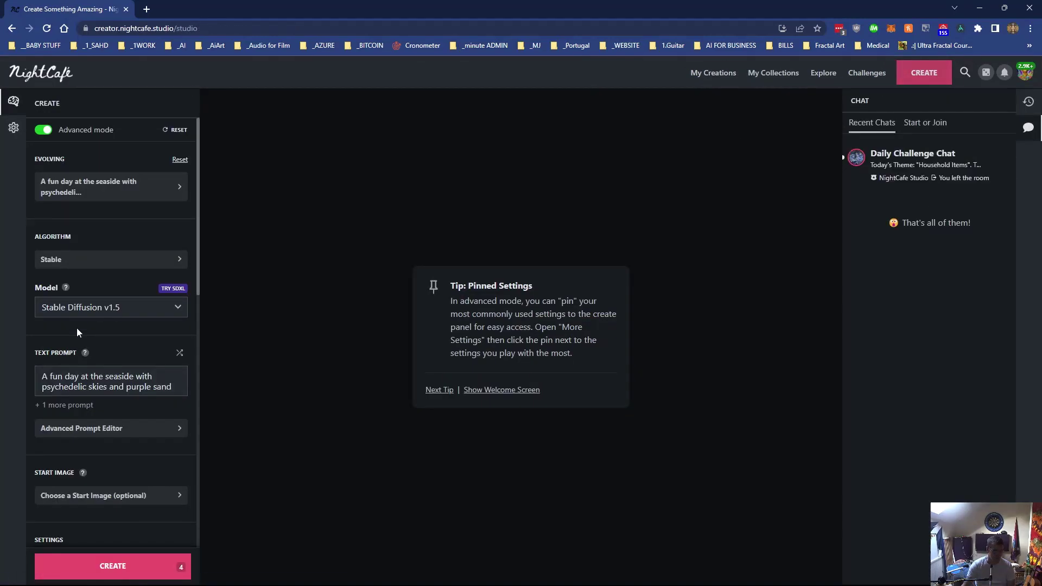
scroll(89, 317, "down", 6)
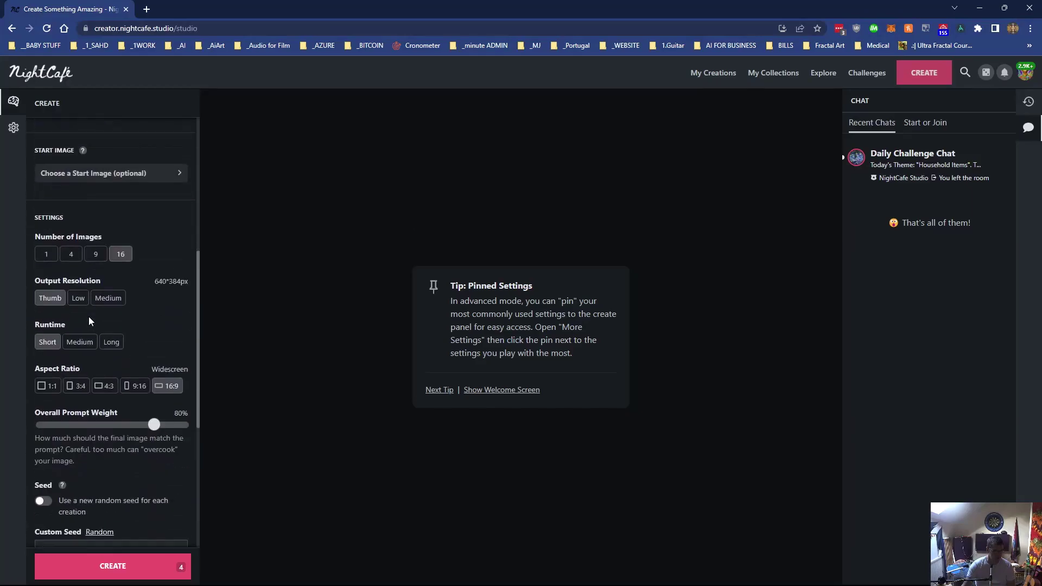
scroll(89, 317, "up", 6)
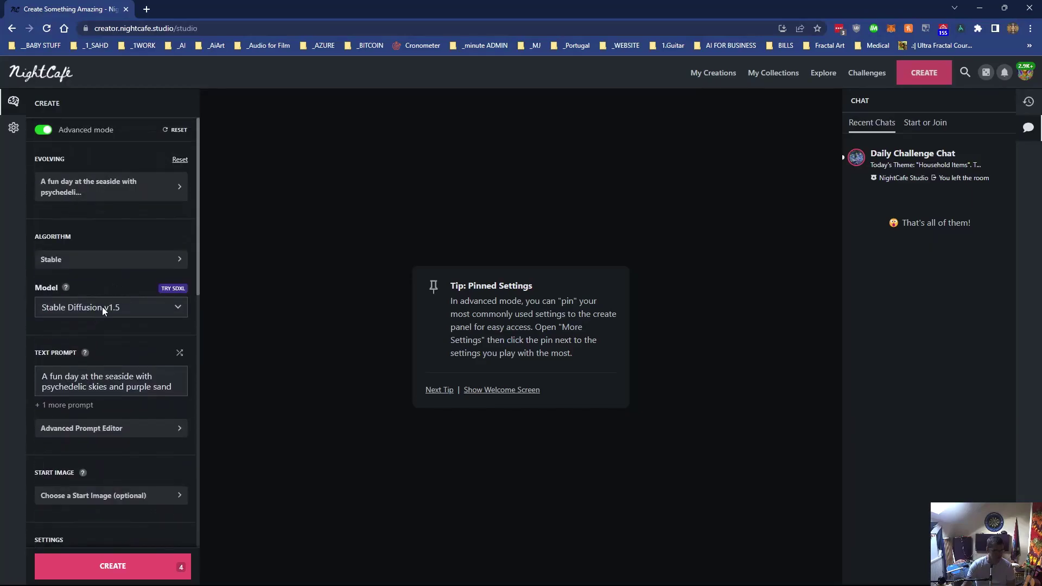
left_click(102, 307)
left_click(83, 408)
left_click(100, 309)
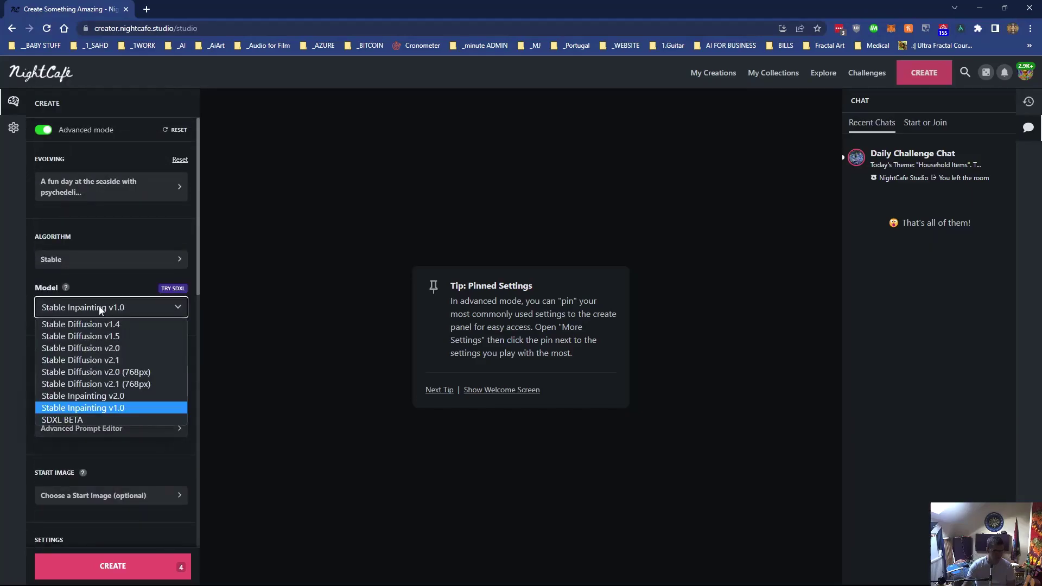
left_click(77, 421)
- In the Advanced Prompt Editor, delete Prompt 2, end the prompt with '.', and append the Candy preset
left_click(110, 424)
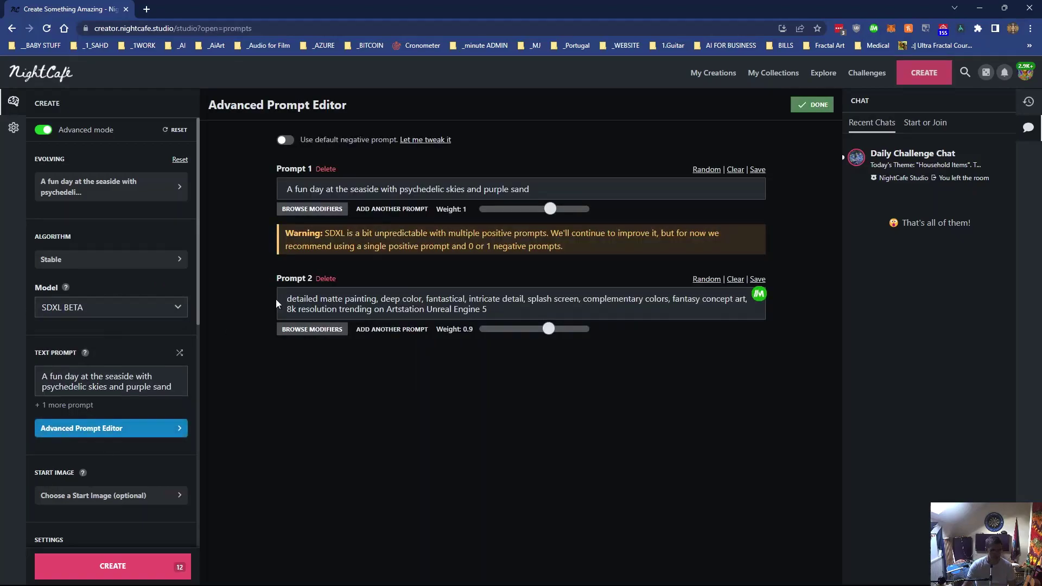
left_click(326, 279)
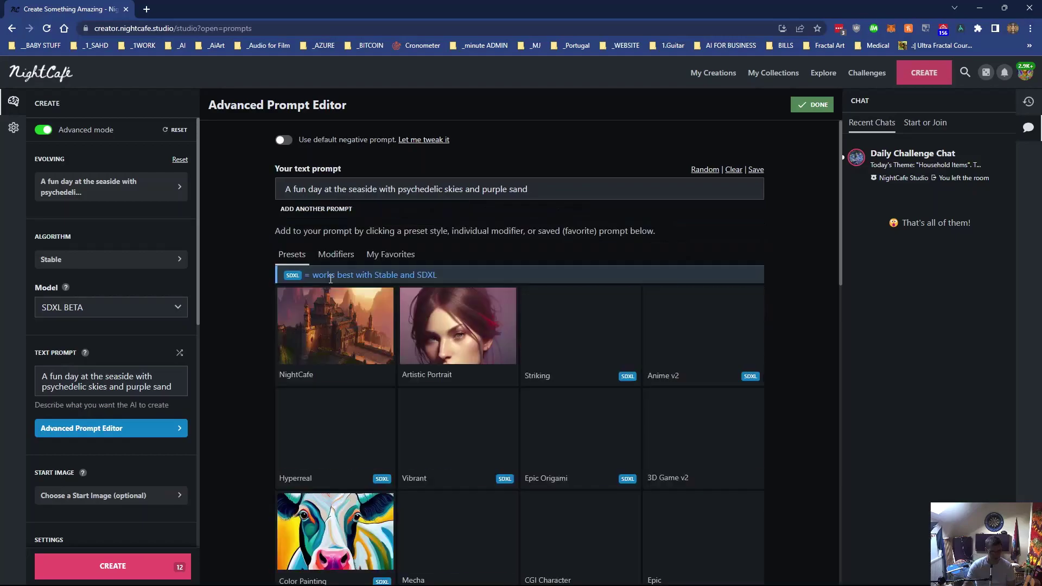
left_click(548, 187)
type(".")
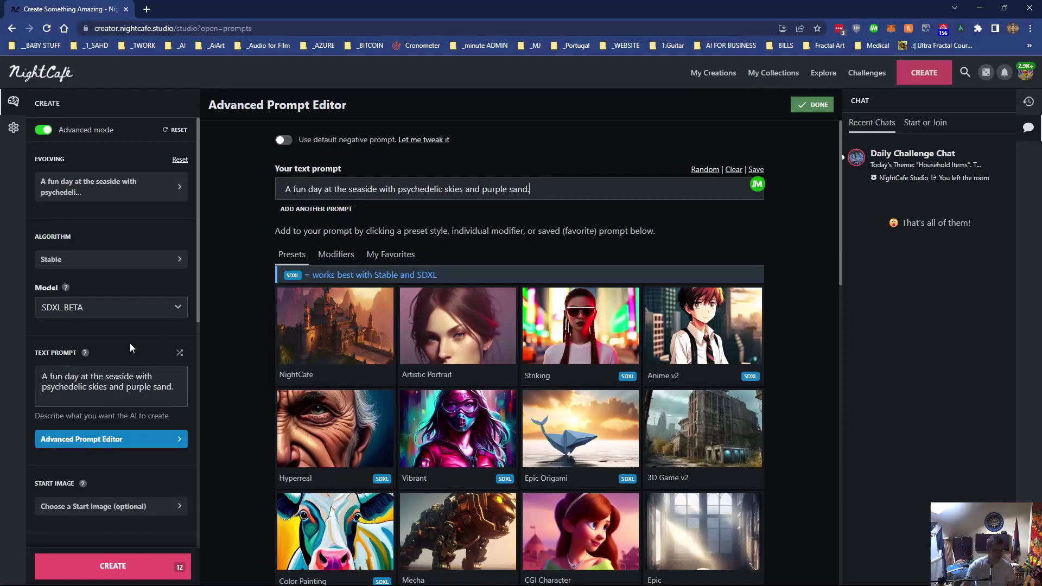
scroll(129, 343, "down", 5)
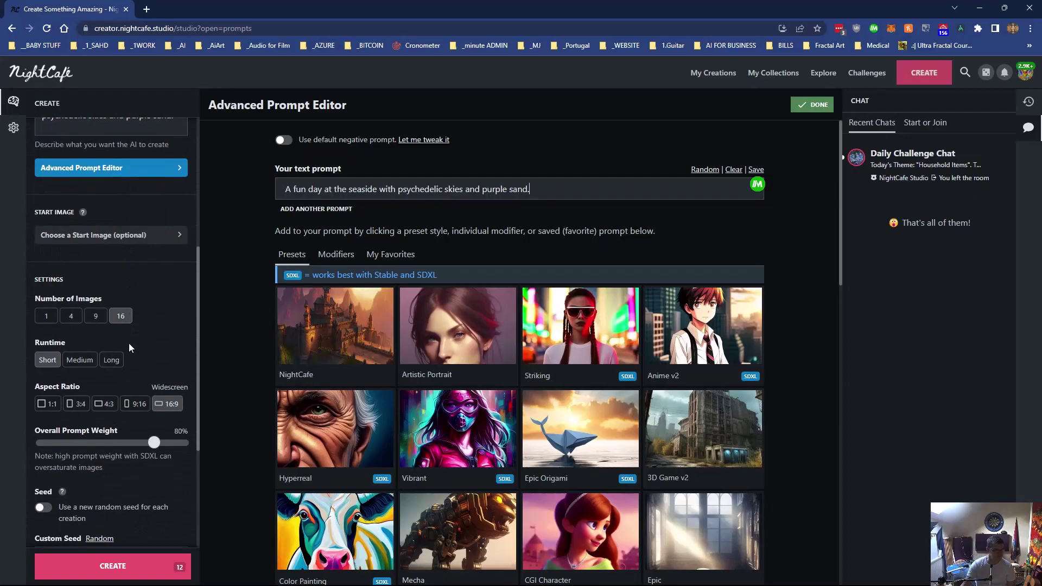
scroll(542, 300, "down", 10)
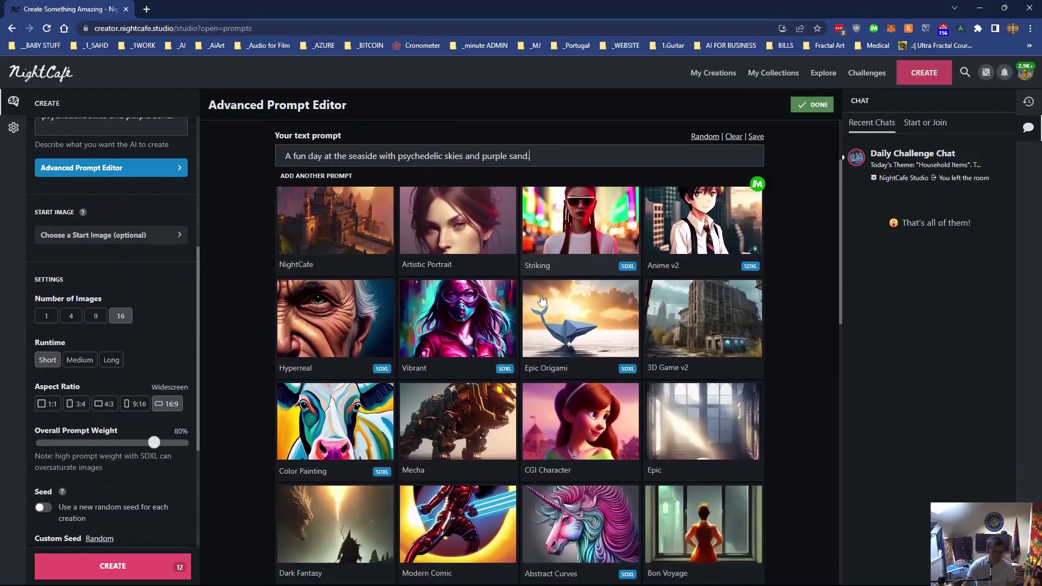
scroll(541, 301, "up", 2)
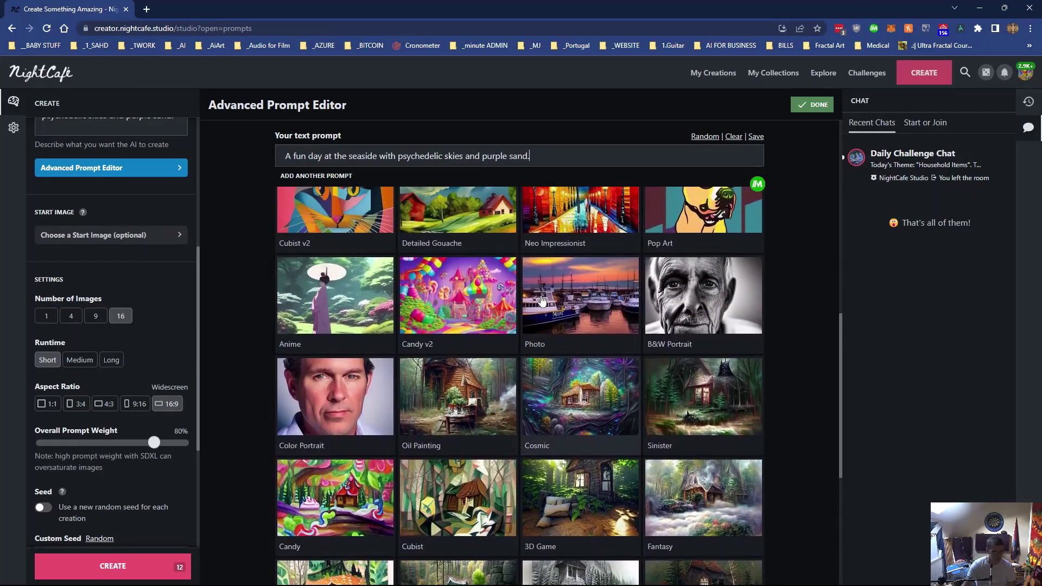
left_click(335, 478)
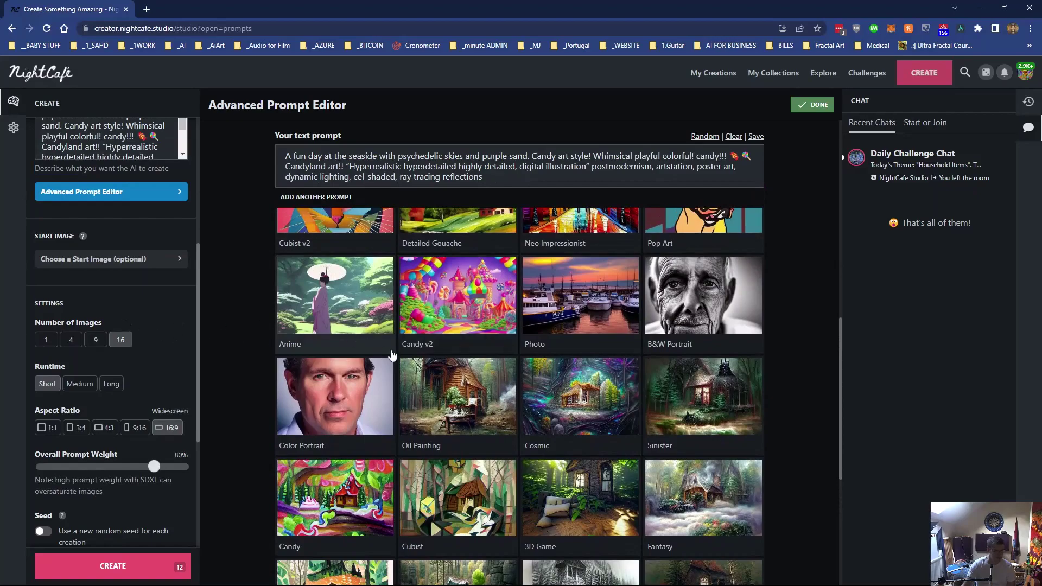
- Set prompt weight to 90%, enable random seeds, and create 16 images for 12 credits
scroll(486, 256, "up", 8)
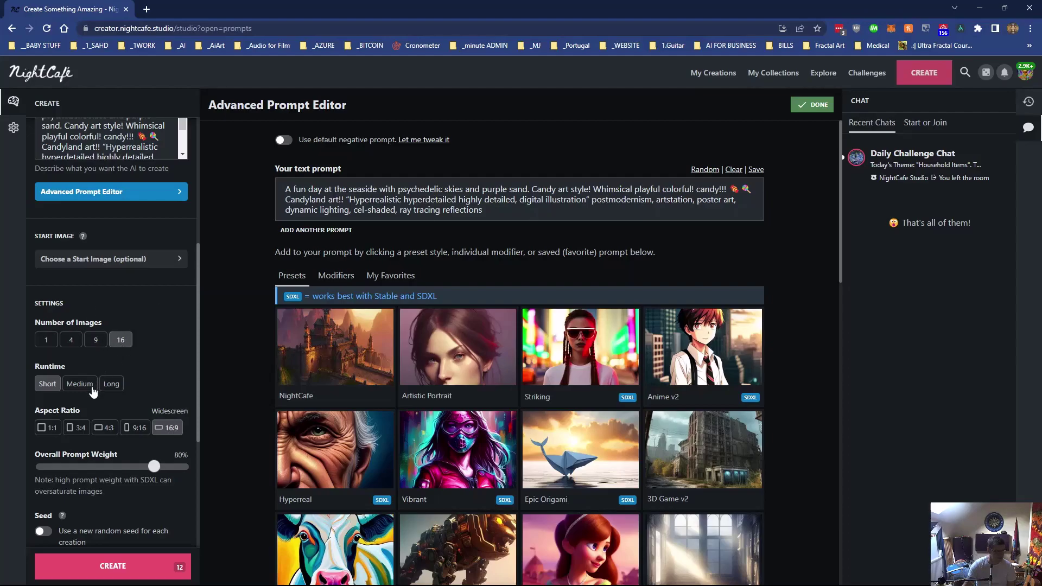
scroll(97, 371, "down", 2)
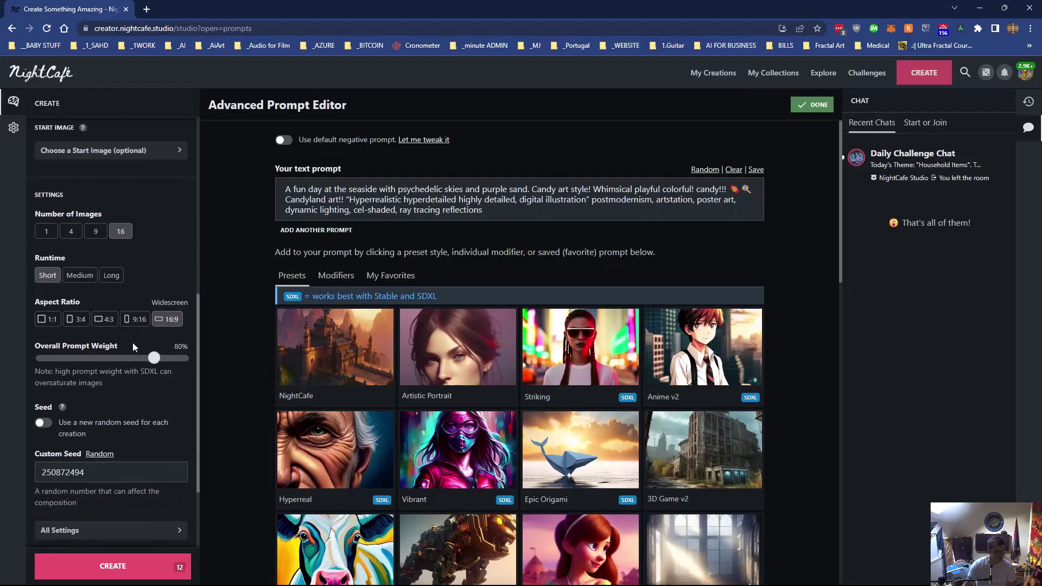
left_click_drag(155, 362, 166, 369)
left_click(55, 427)
scroll(97, 378, "down", 1)
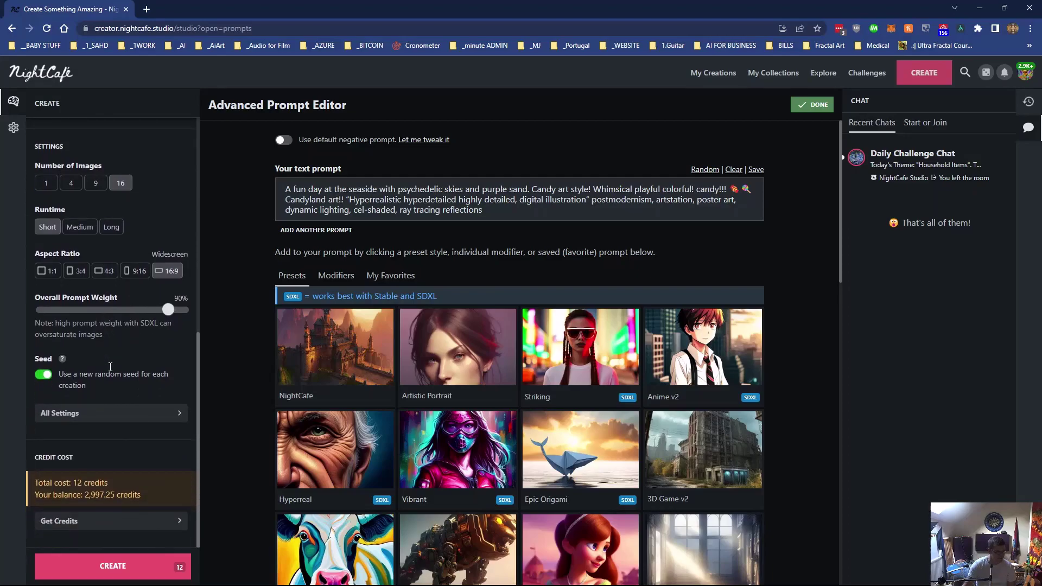
left_click(81, 570)
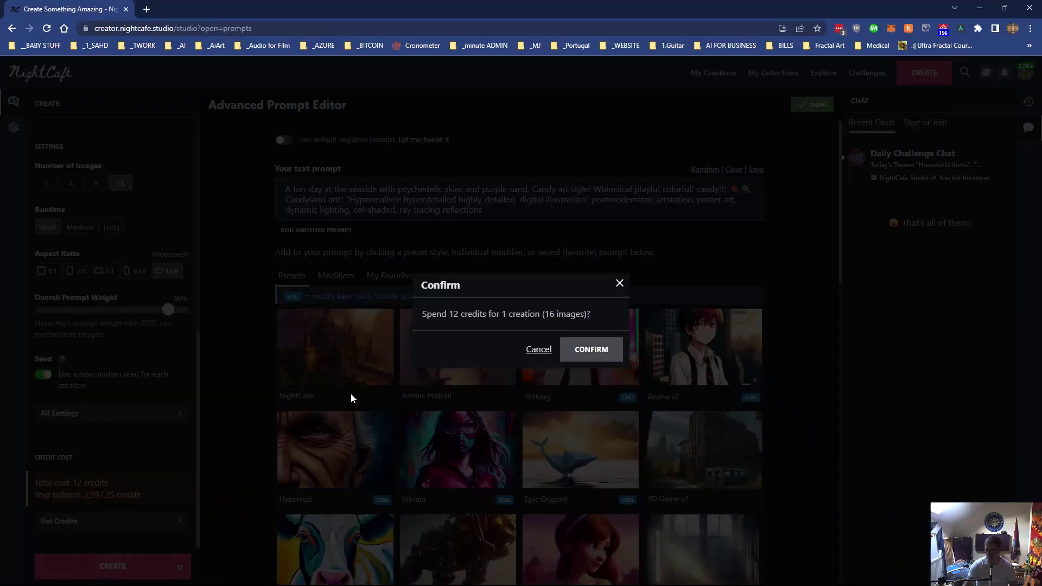
left_click(570, 361)
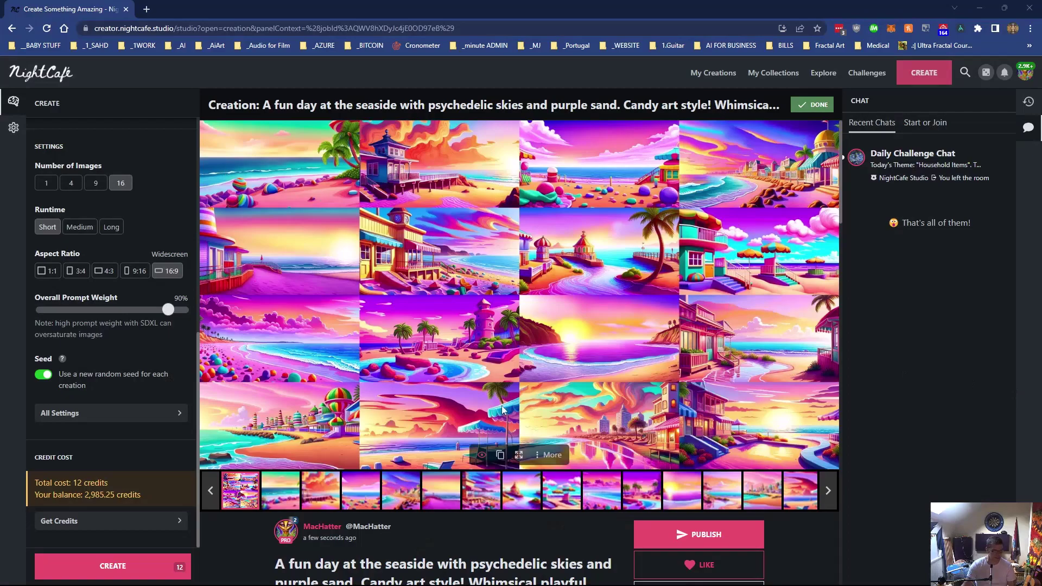
- View the second, third and fourth candy images full size, then select the prompt from 'Whimsical' onward
left_click(288, 498)
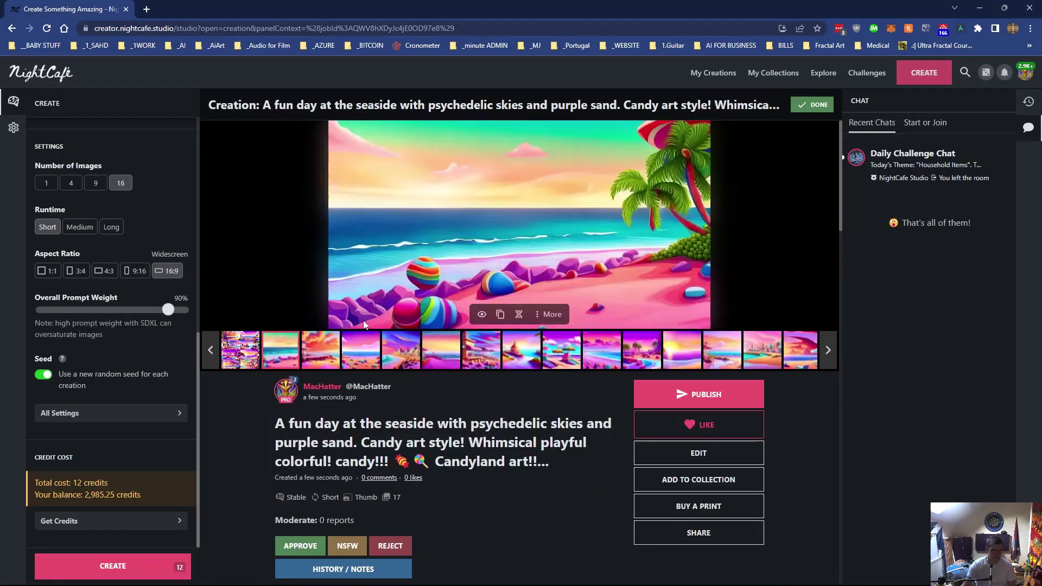
left_click(320, 352)
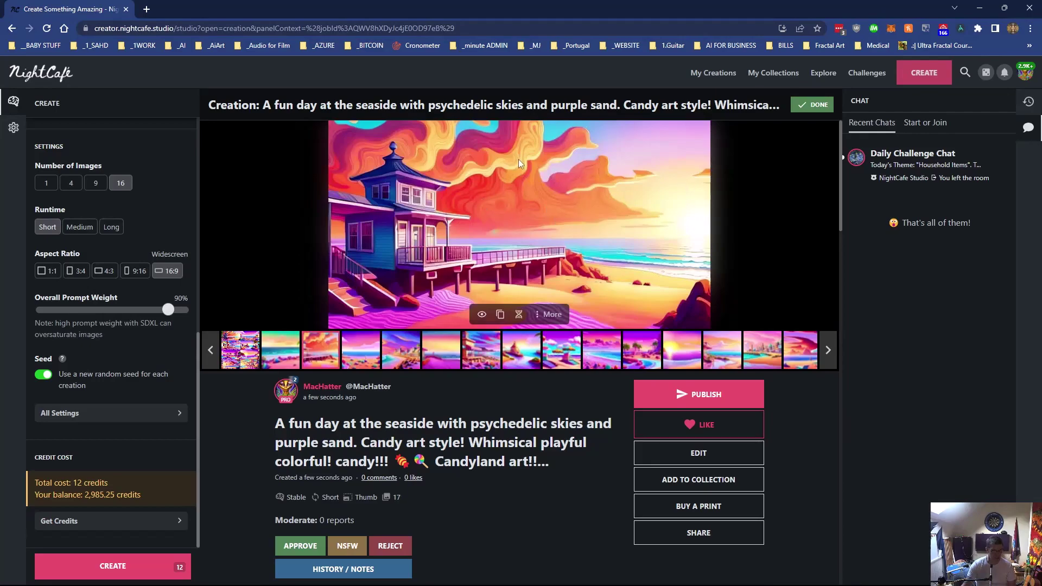
left_click(352, 359)
scroll(114, 339, "up", 6)
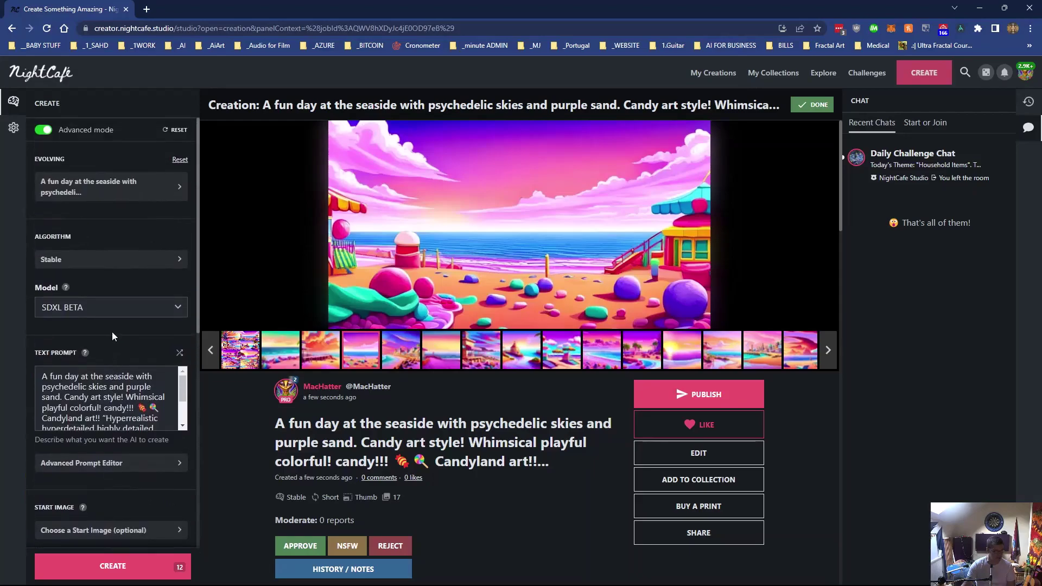
left_click_drag(128, 291, 185, 288)
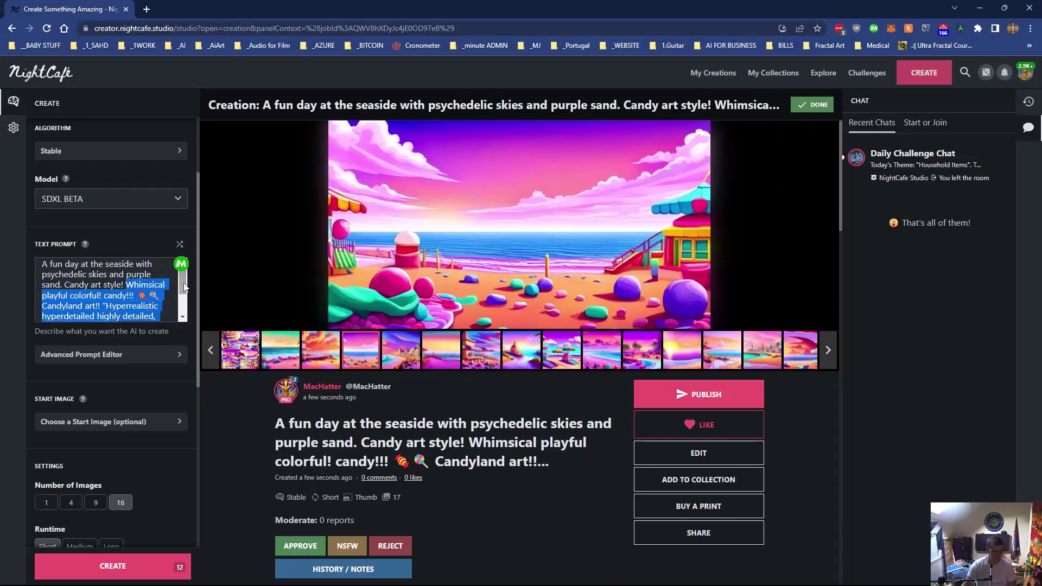
- Show the Advanced Prompt Editor's Modifiers list and scroll through the photography, descriptive and genre modifiers
left_click(74, 361)
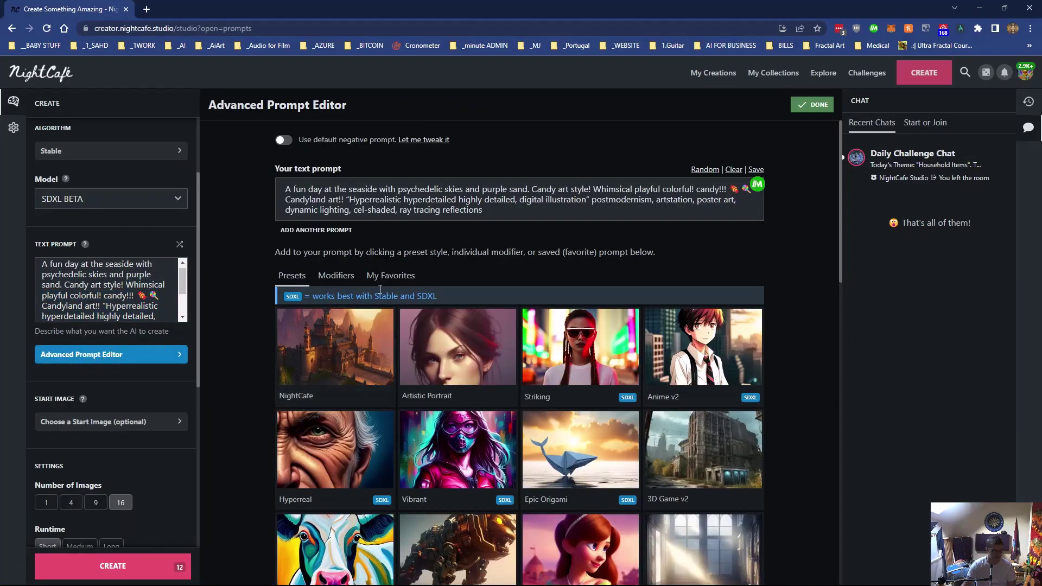
left_click(336, 275)
scroll(472, 428, "down", 6)
scroll(475, 429, "down", 3)
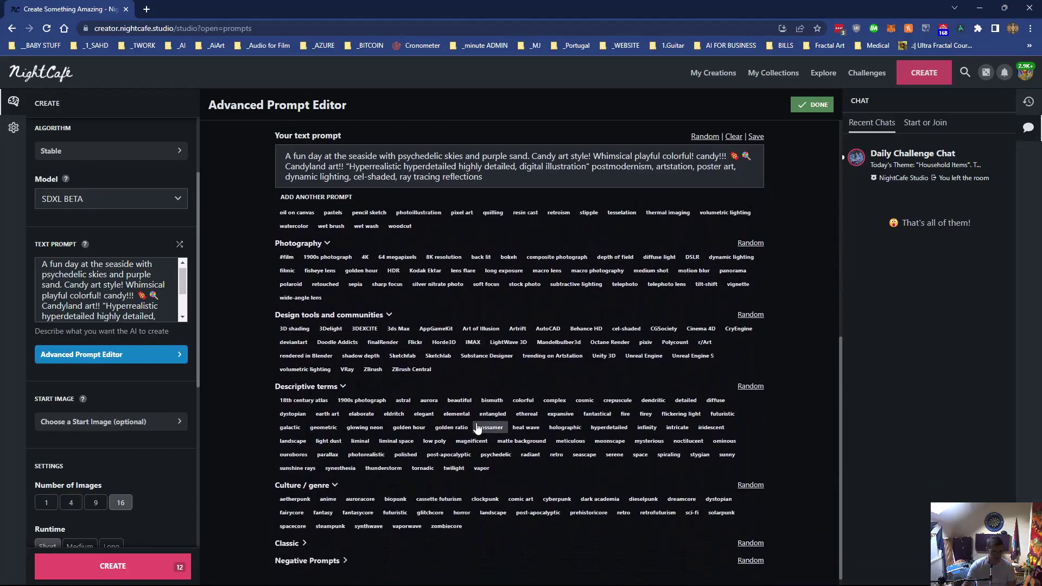